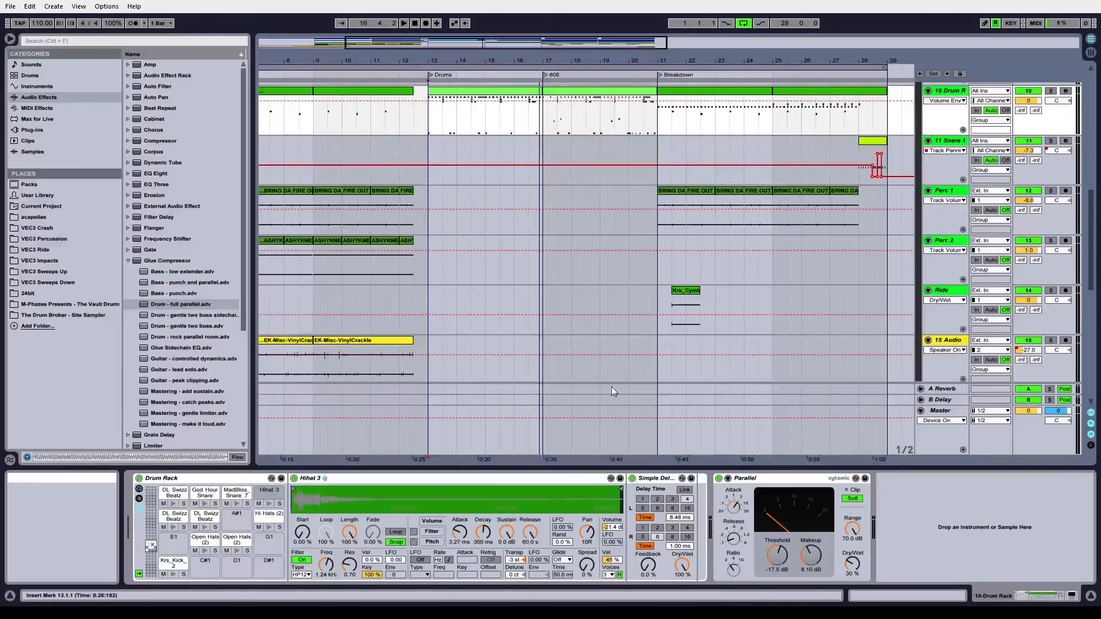
Step: Play the 808 section twice to compare the remix on the 18 Audio track with the arrangement
{"action": "scroll", "coordinate": [577, 221], "scroll_direction": "down", "scroll_amount": 8}
{"action": "scroll", "coordinate": [577, 221], "scroll_direction": "down", "scroll_amount": 9}
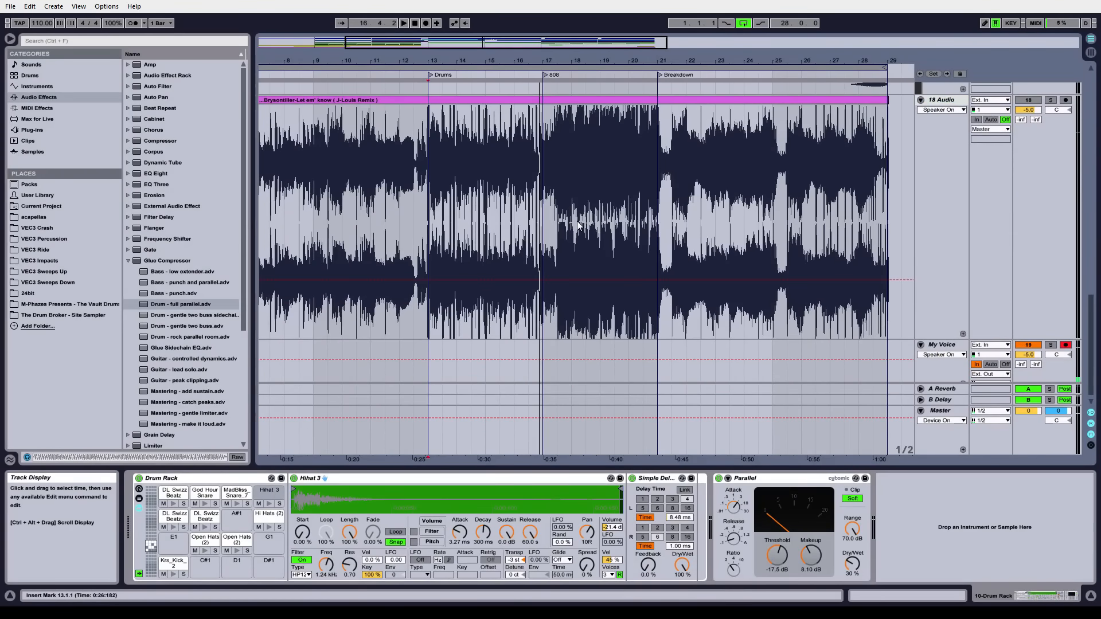
{"action": "key", "text": "space"}
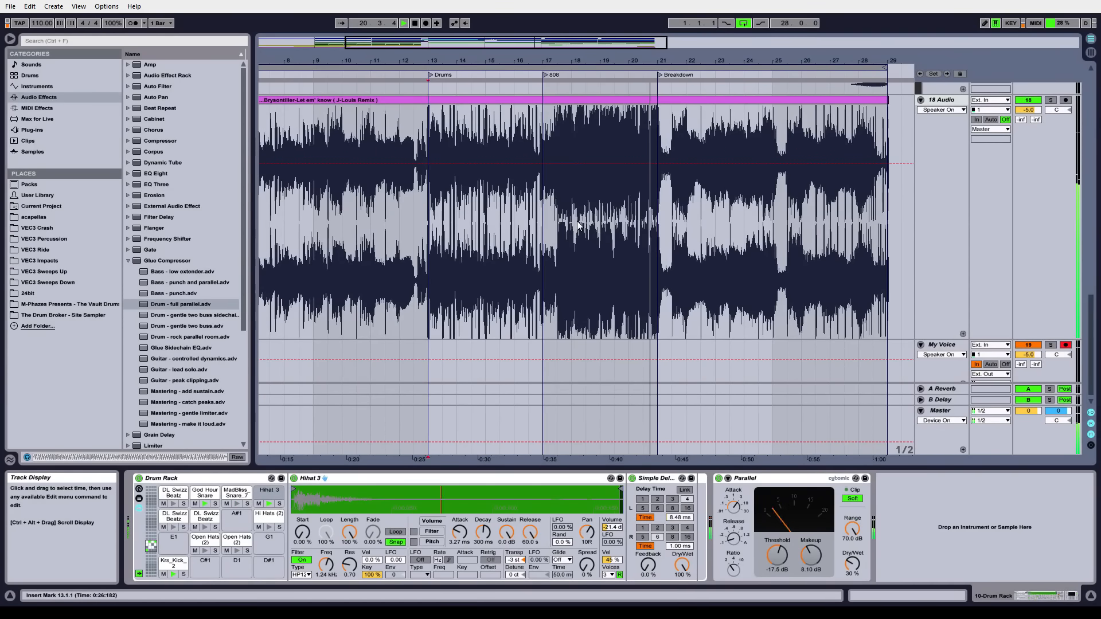
{"action": "key", "text": "space"}
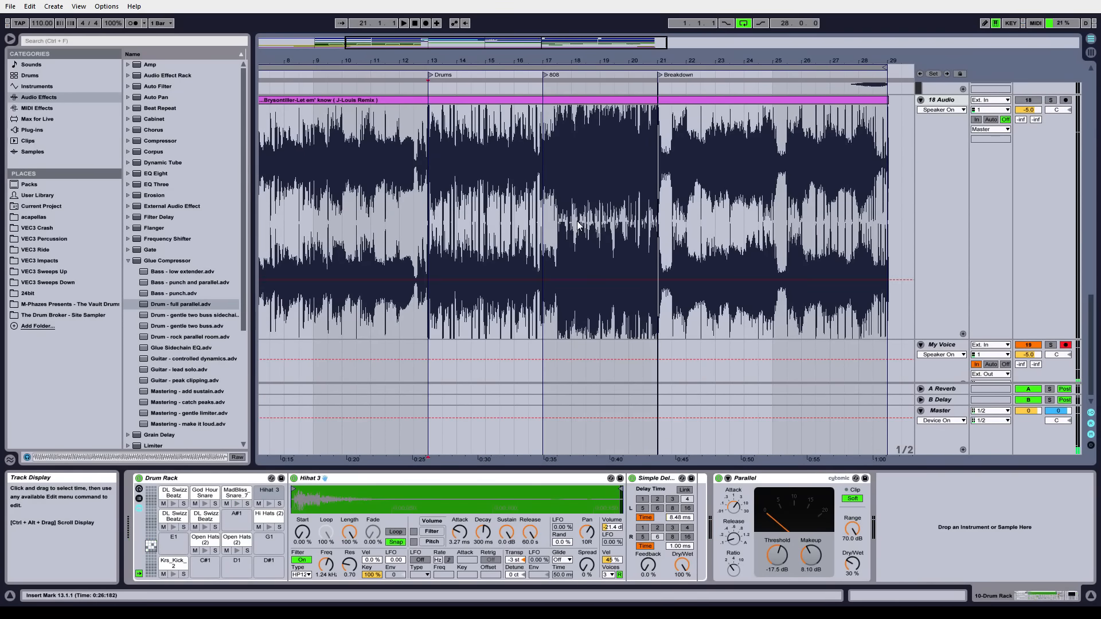
{"action": "key", "text": "space"}
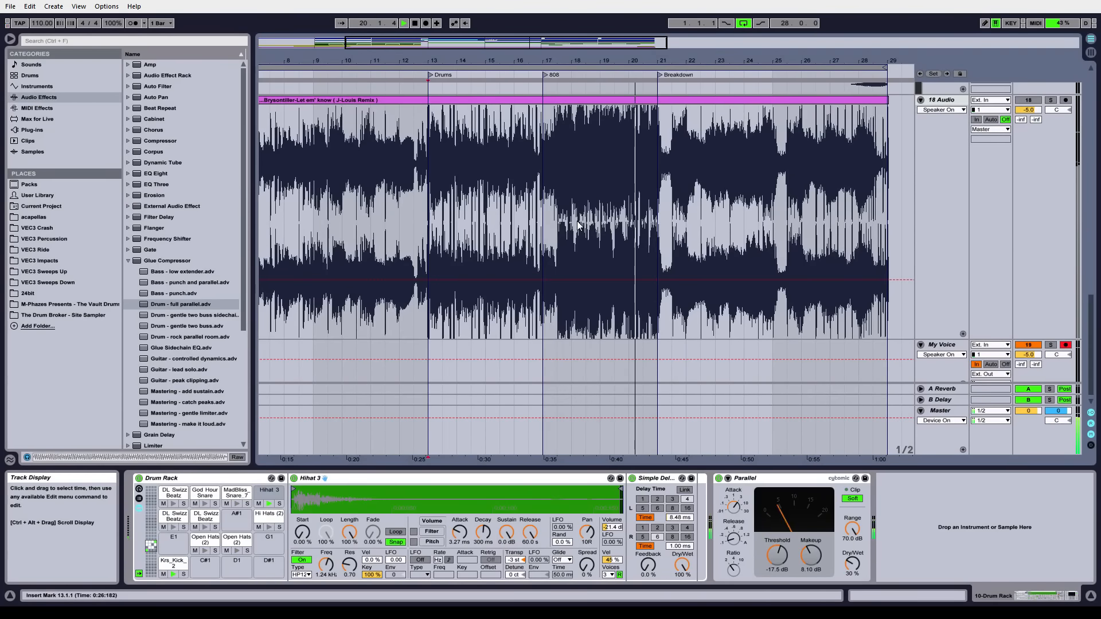
{"action": "key", "text": "space"}
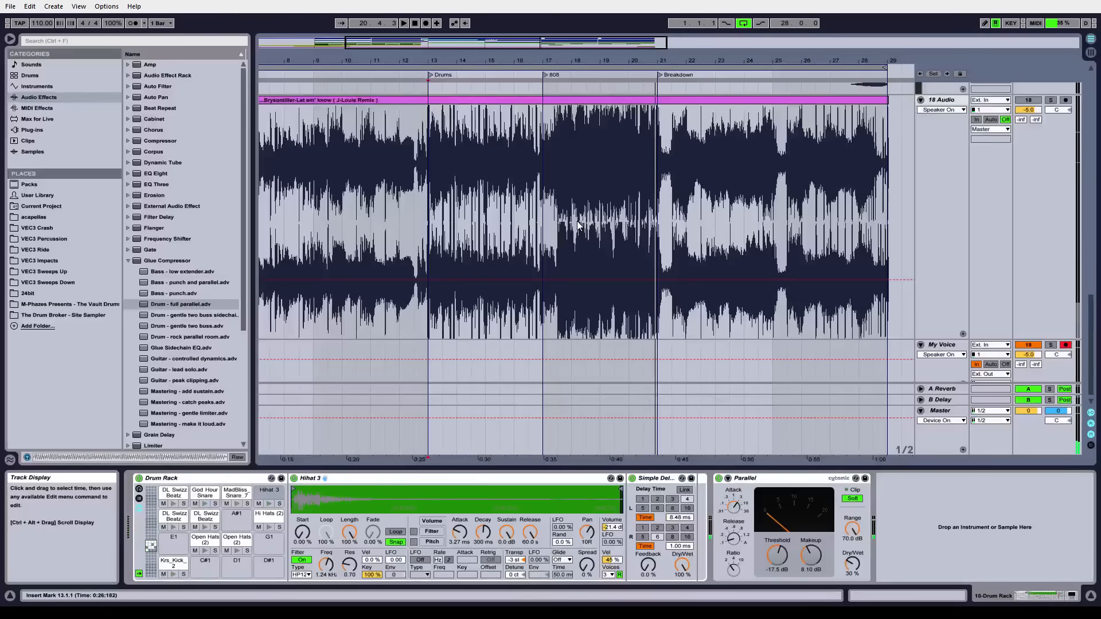
Step: Return to the drum tracks and play the start of the Drums section to hear the Hihat 3 delay
{"action": "scroll", "coordinate": [593, 207], "scroll_direction": "up", "scroll_amount": 10}
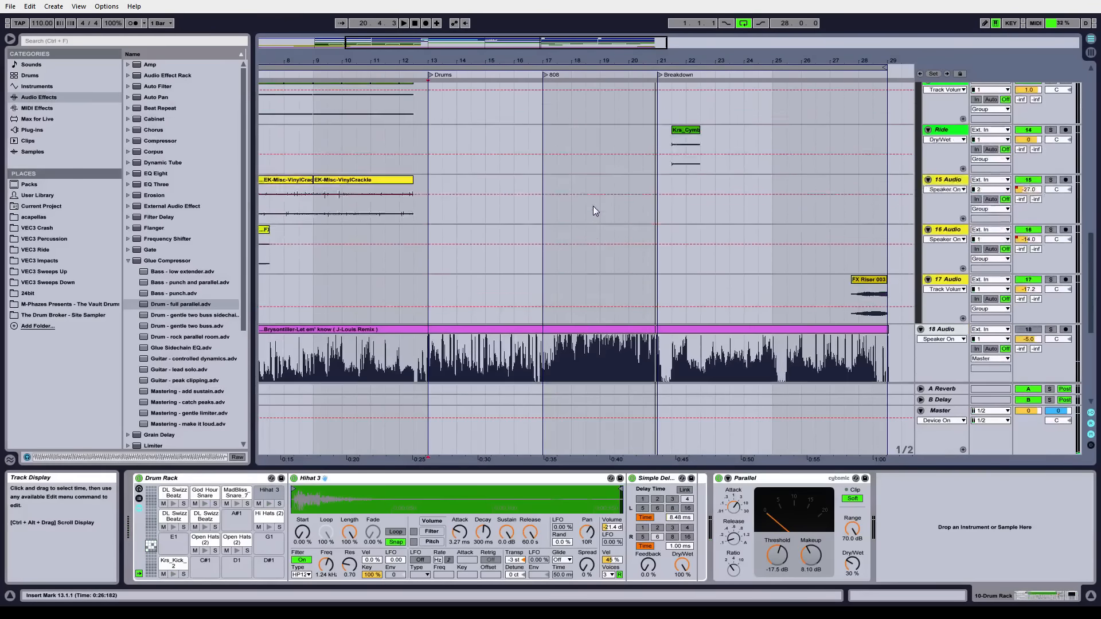
{"action": "scroll", "coordinate": [593, 206], "scroll_direction": "up", "scroll_amount": 6}
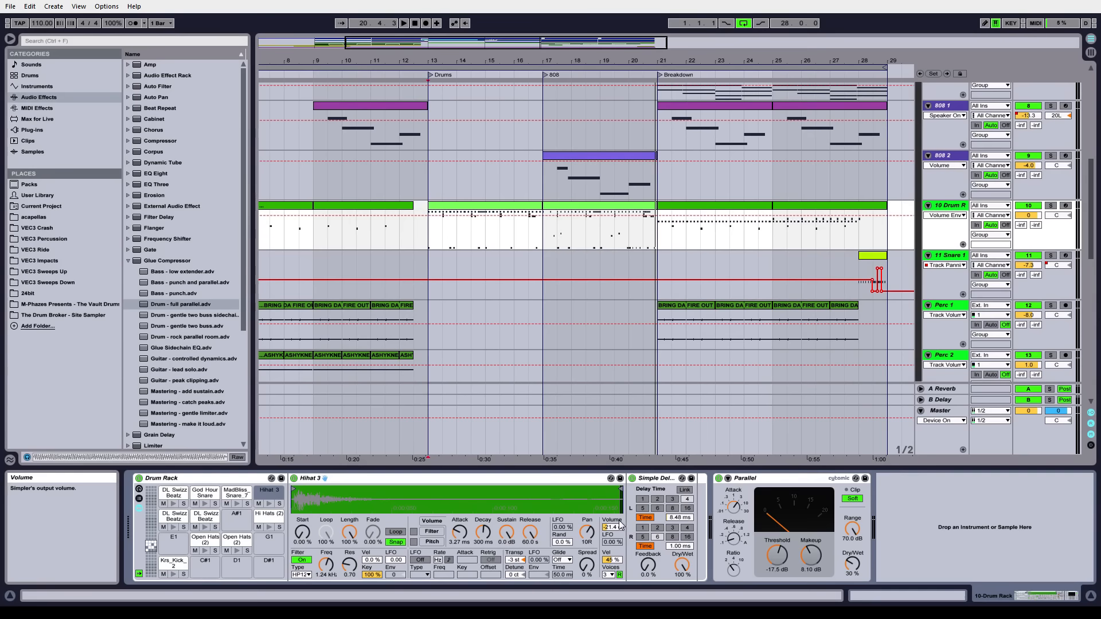
{"action": "key", "text": "space"}
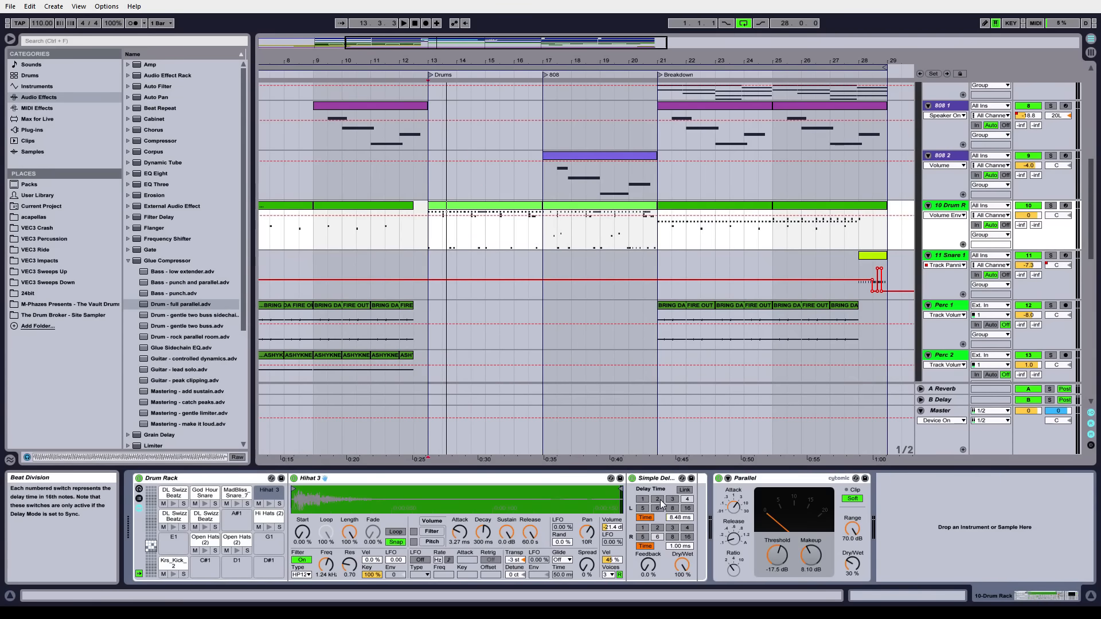
{"action": "key", "text": "space"}
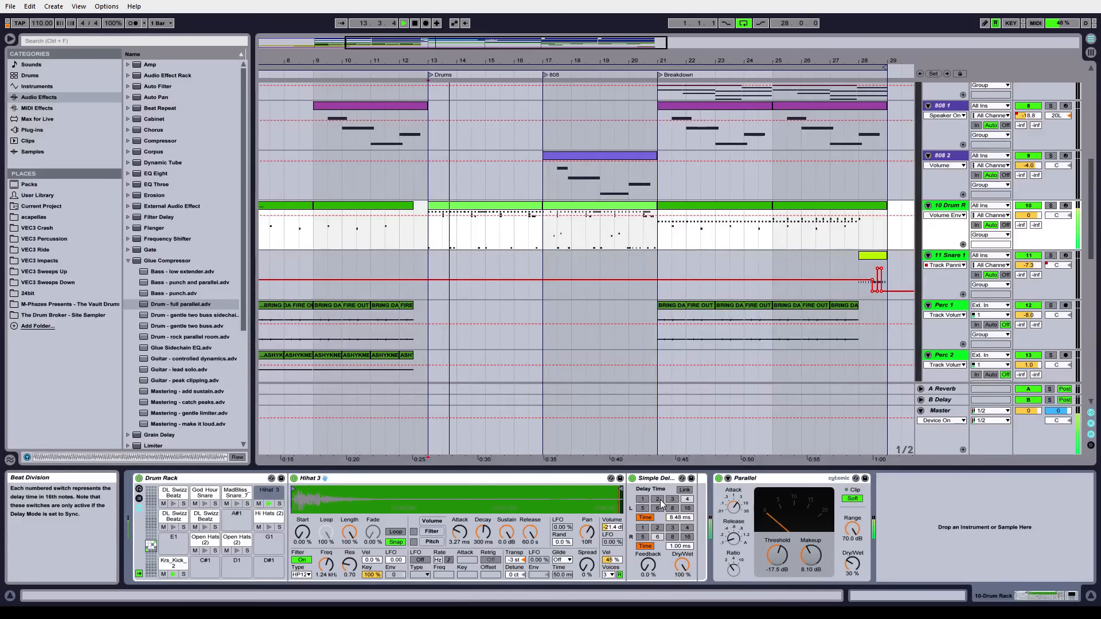
{"action": "key", "text": "space"}
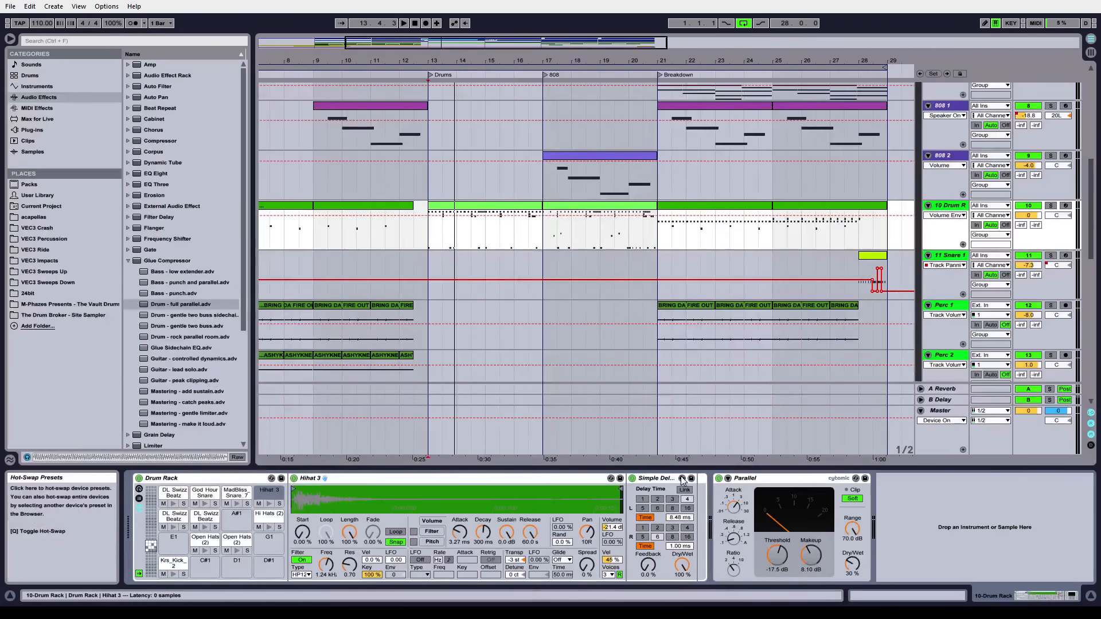
Step: Delete the Simple Delay after Hihat 3 and add a fresh Simple Delay from the audio effects in its place
{"action": "left_click", "coordinate": [659, 479]}
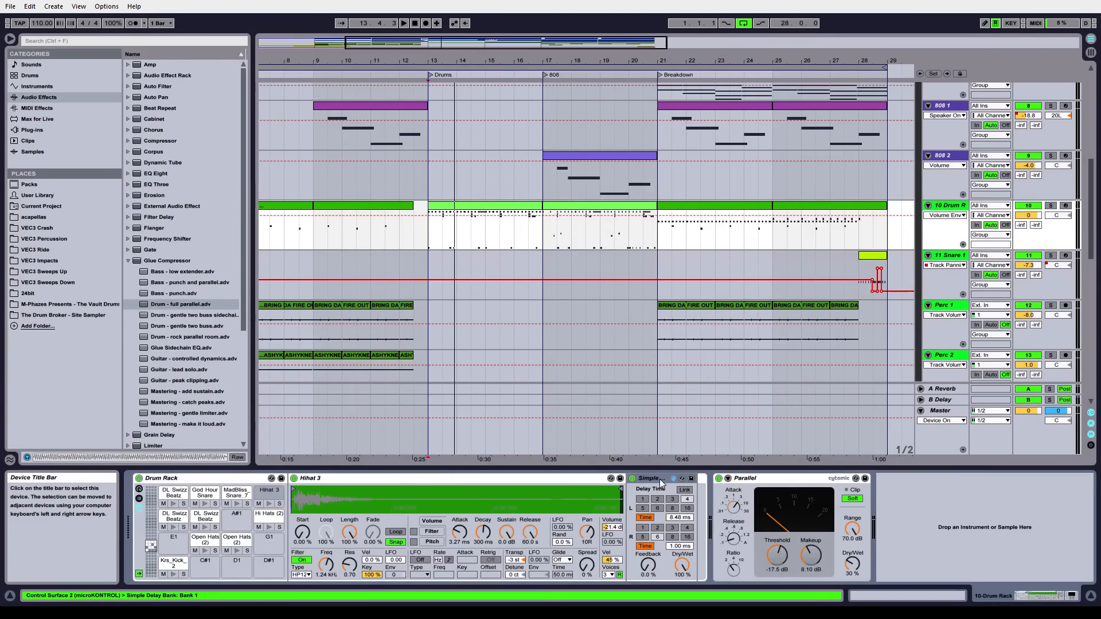
{"action": "key", "text": "Delete"}
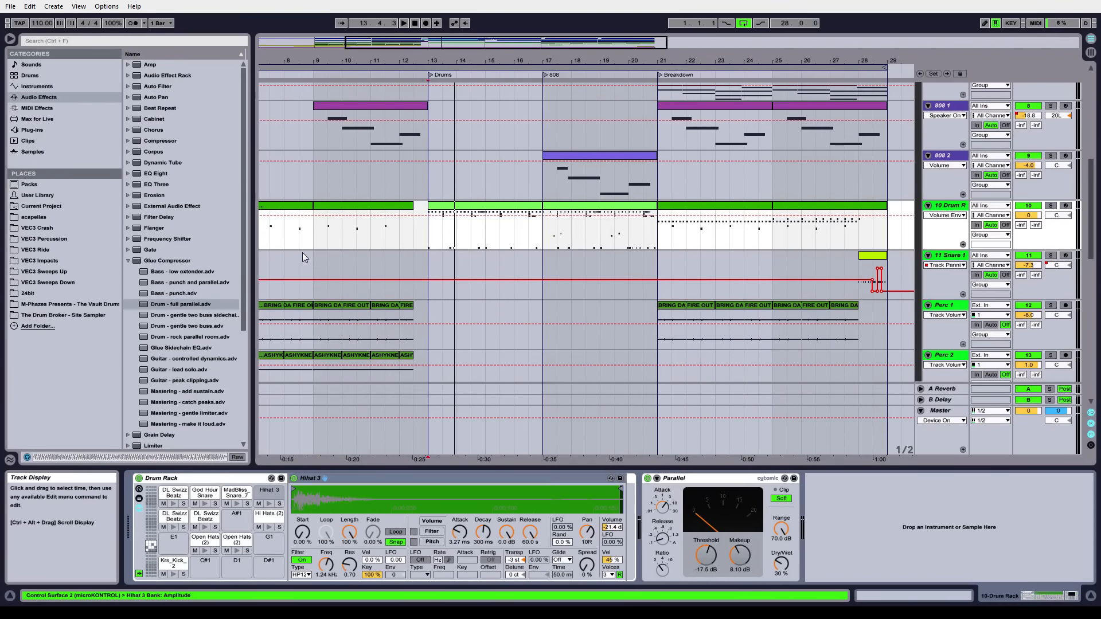
{"action": "scroll", "coordinate": [208, 315], "scroll_direction": "down", "scroll_amount": 5}
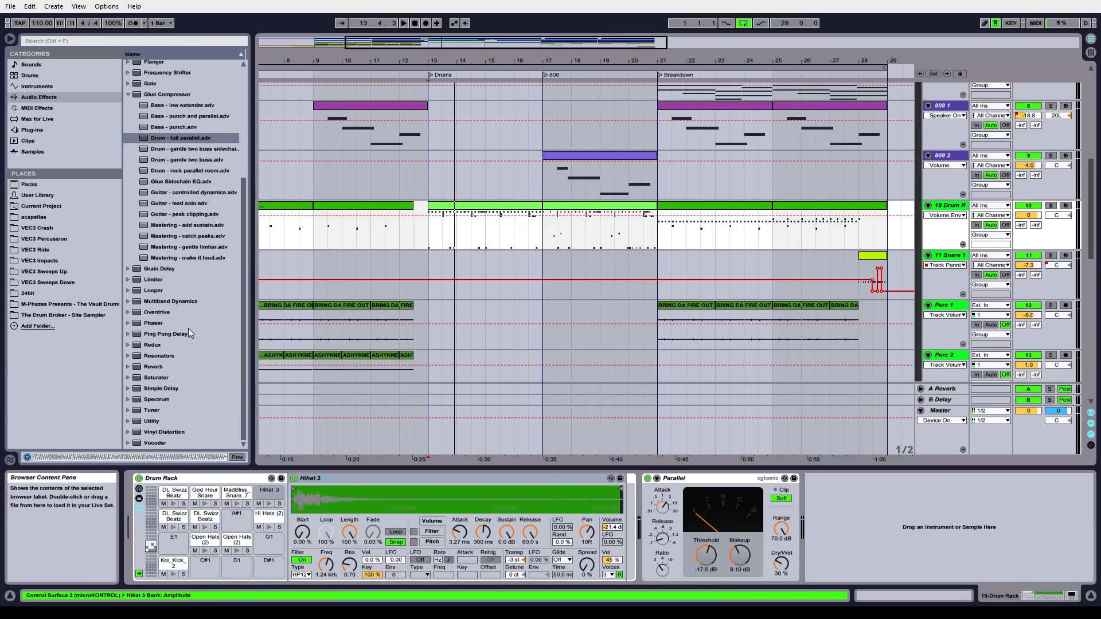
{"action": "double_click", "coordinate": [167, 387]}
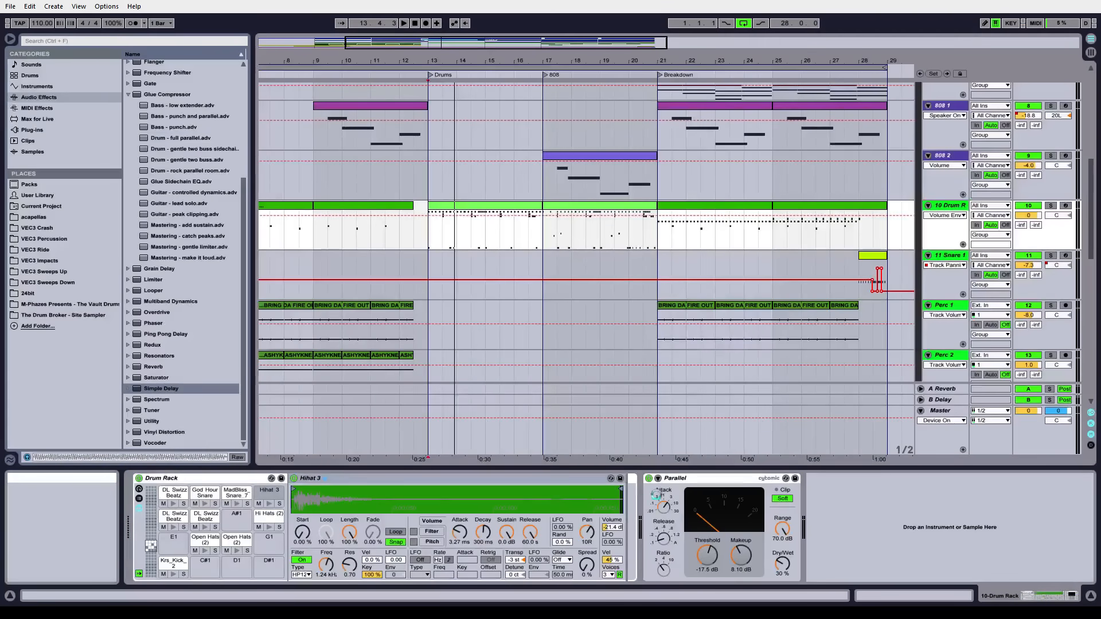
Step: Set both Simple Delay channels to Time mode, with 8.48 ms left, 1.00 ms right and Dry/Wet at 100 %
{"action": "left_click", "coordinate": [645, 518]}
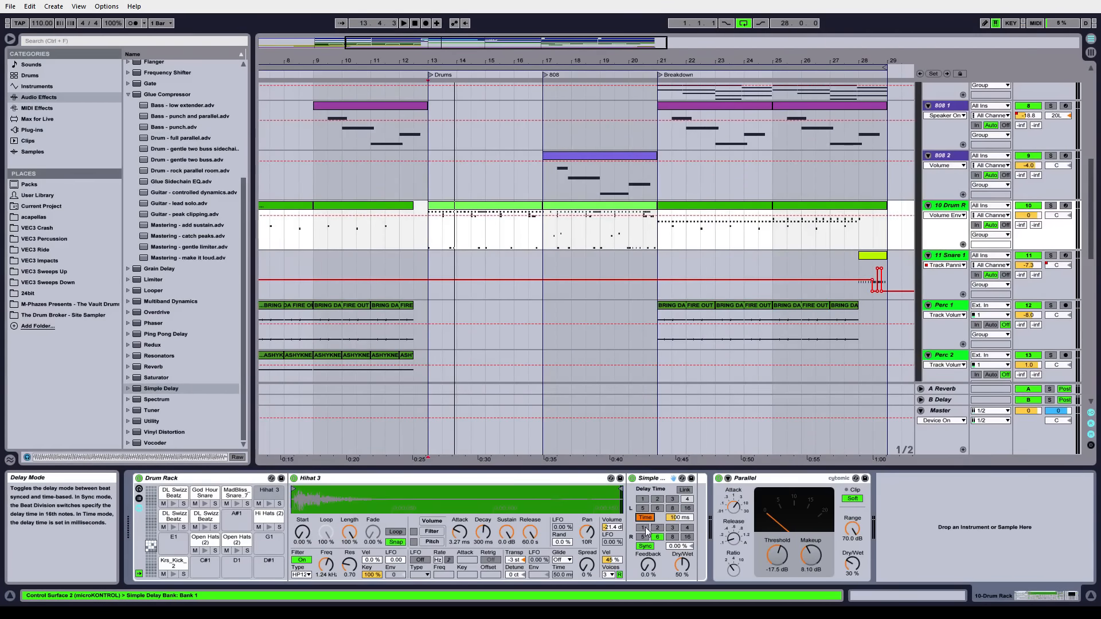
{"action": "left_click", "coordinate": [645, 546]}
{"action": "left_click_drag", "start_coordinate": [689, 574], "coordinate": [686, 559]}
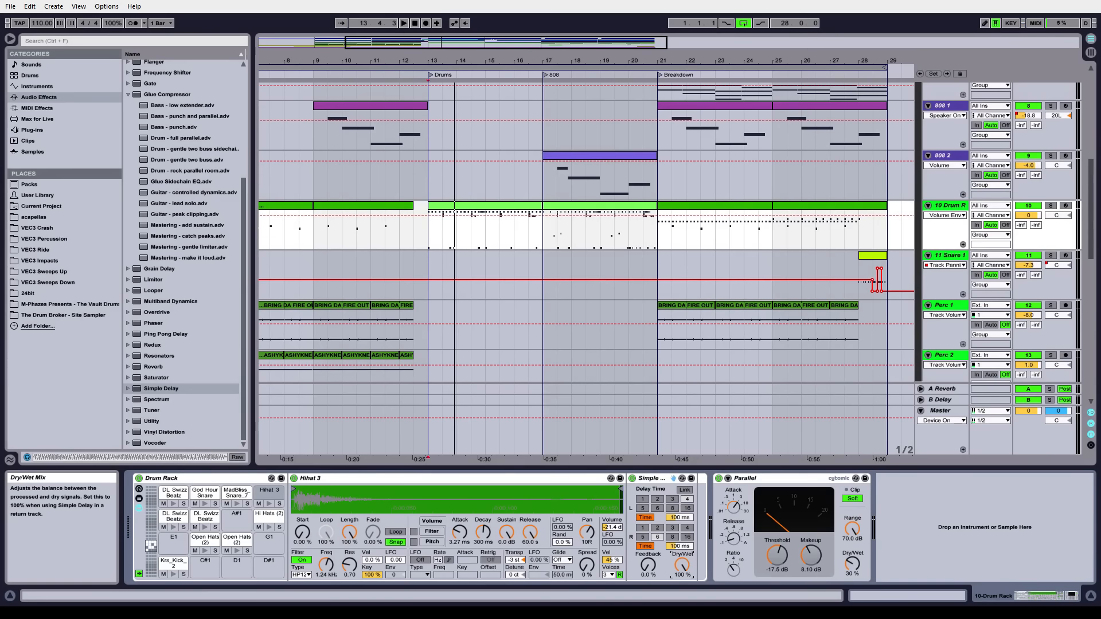
{"action": "left_click_drag", "start_coordinate": [679, 518], "coordinate": [680, 580]}
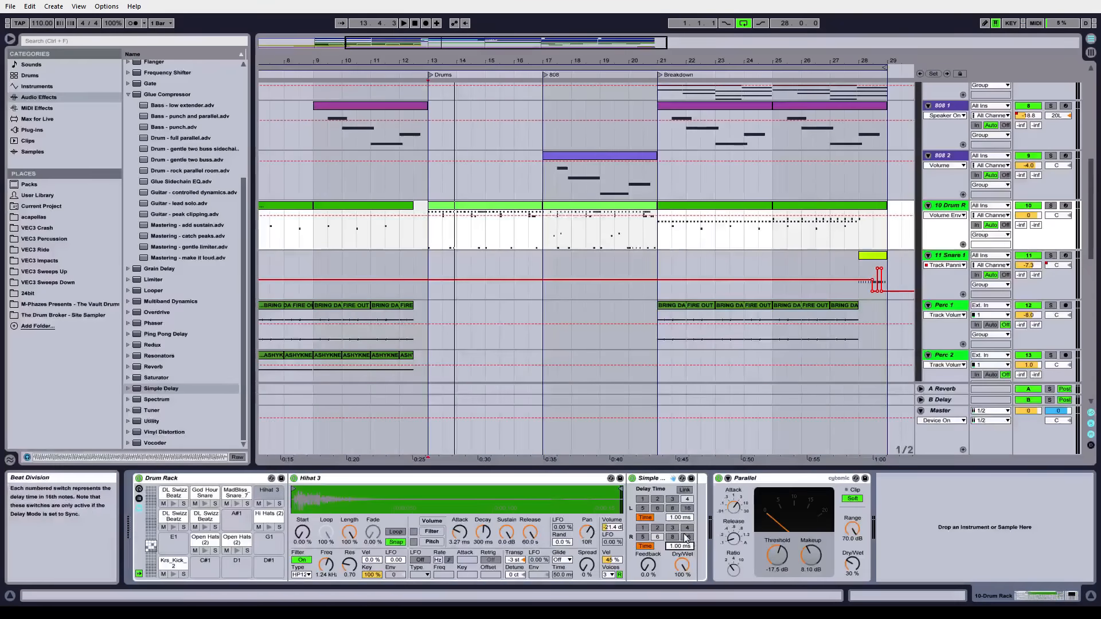
{"action": "left_click_drag", "start_coordinate": [680, 518], "coordinate": [680, 514]}
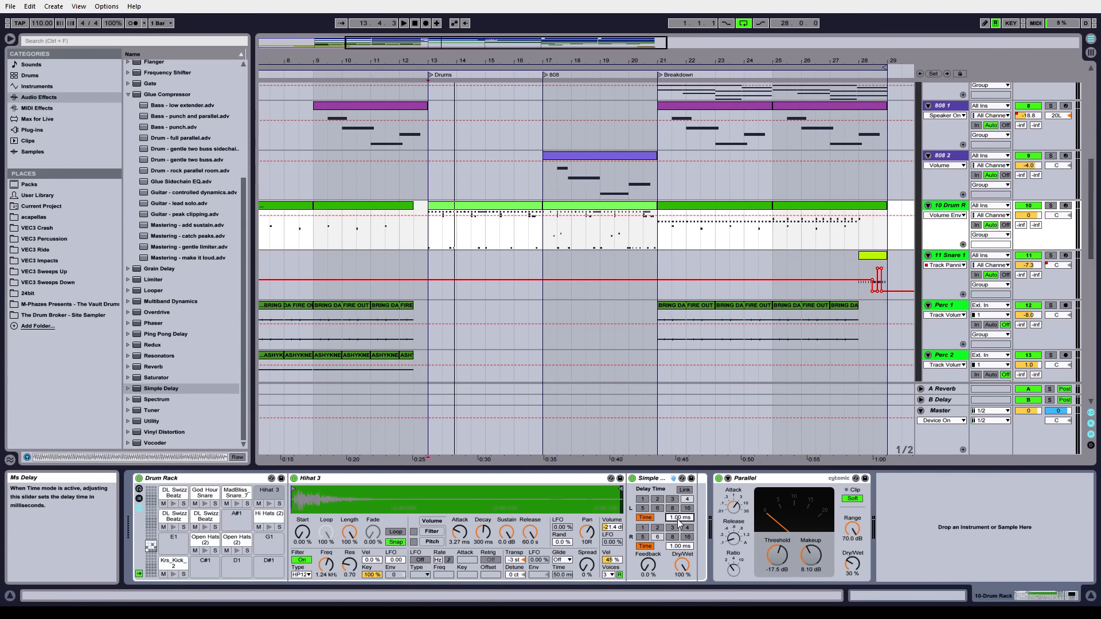
{"action": "left_click_drag", "start_coordinate": [679, 517], "coordinate": [680, 515]}
Step: Play the Drums section while switching the Simple Delay off and on to compare the hi-hat's sound
{"action": "key", "text": "space"}
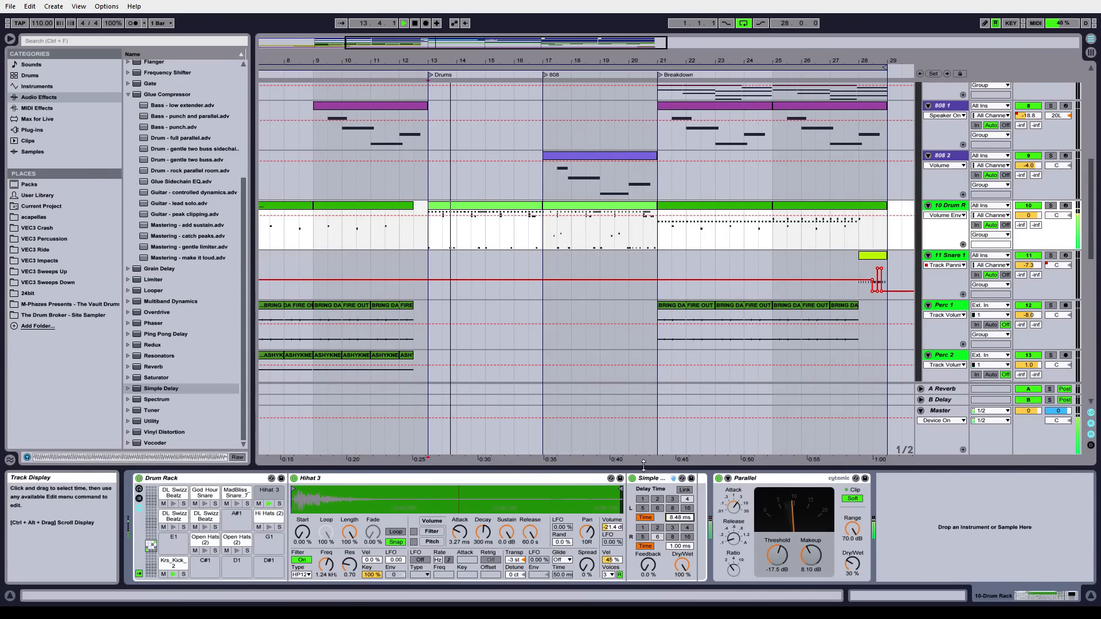
{"action": "left_click", "coordinate": [632, 479]}
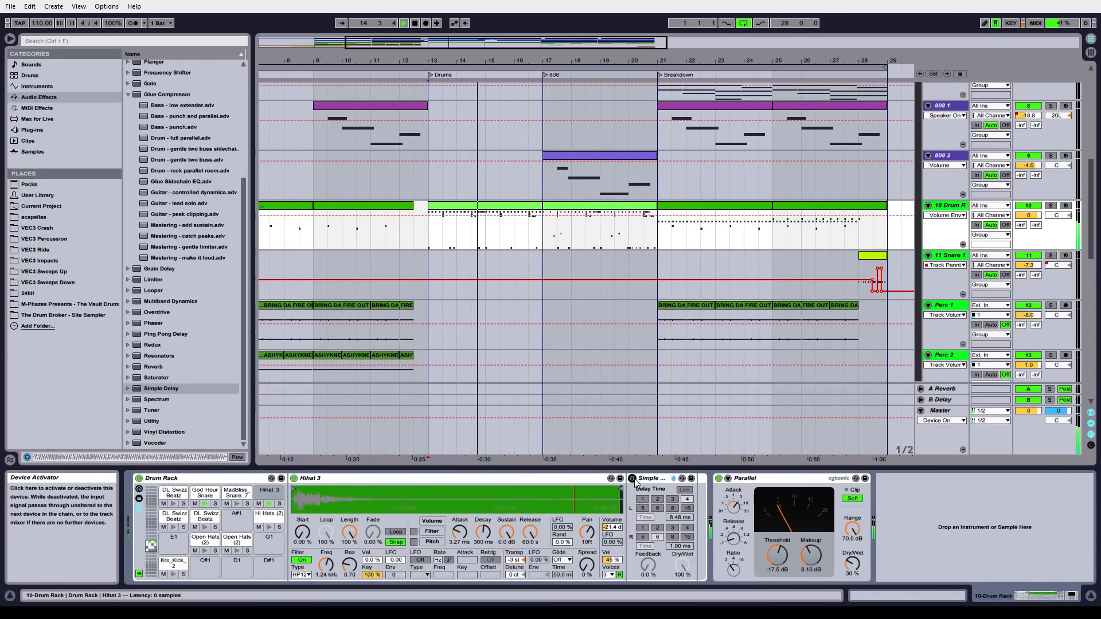
{"action": "left_click", "coordinate": [632, 478]}
{"action": "key", "text": "space"}
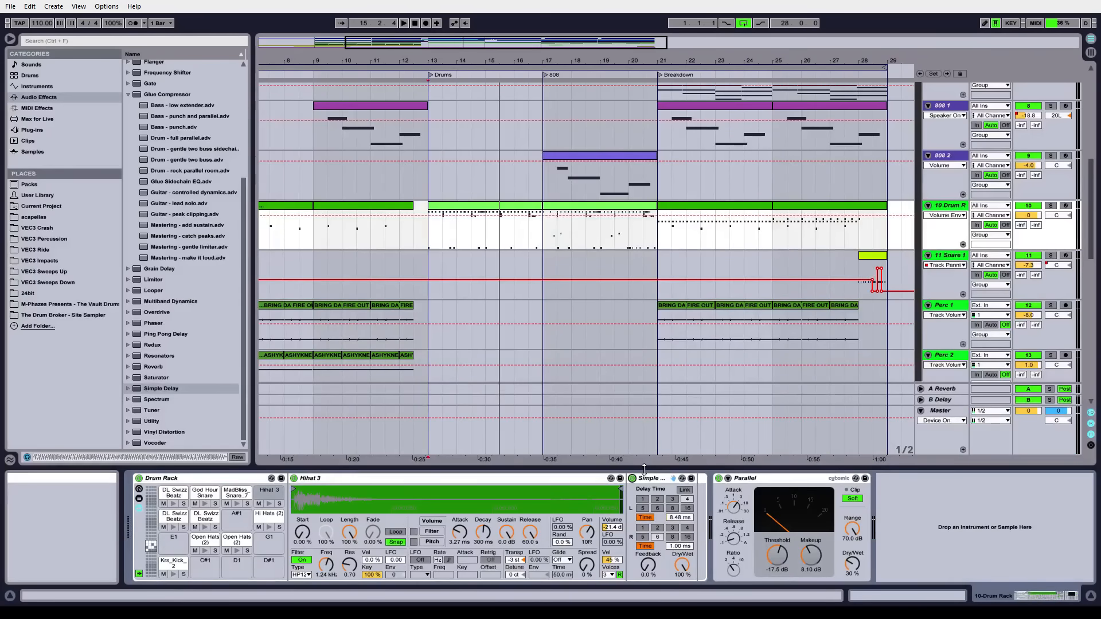
Step: Audition the MadBliss_Snare_7 pad, look through the 24bit sample folder, and return to the audio effects list
{"action": "left_click", "coordinate": [237, 504]}
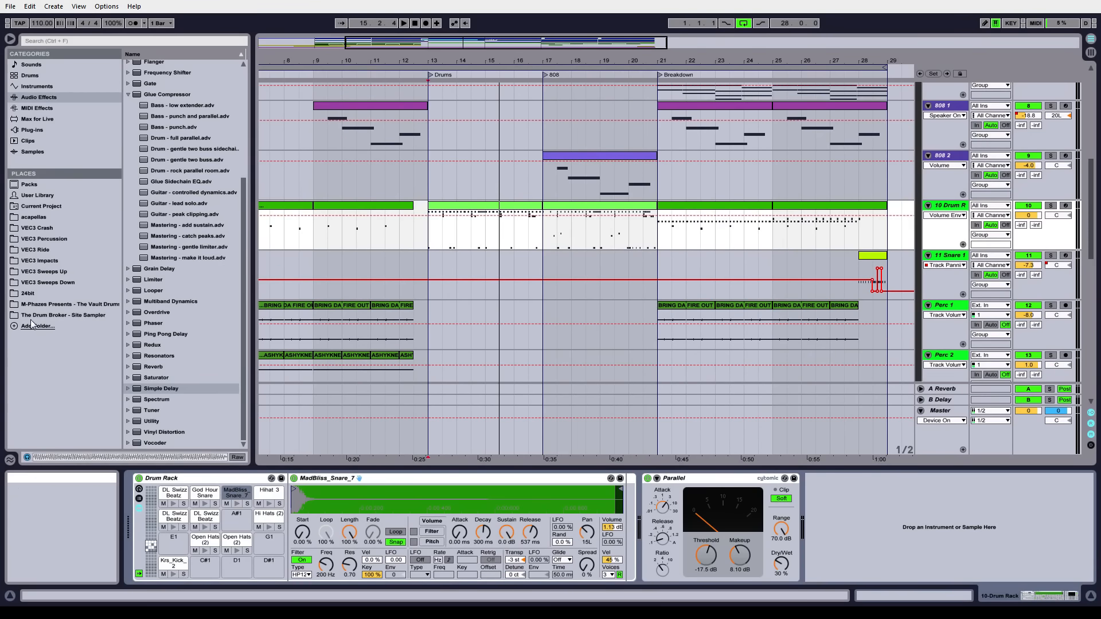
{"action": "left_click", "coordinate": [25, 293]}
{"action": "left_click_drag", "start_coordinate": [242, 88], "coordinate": [220, 81]}
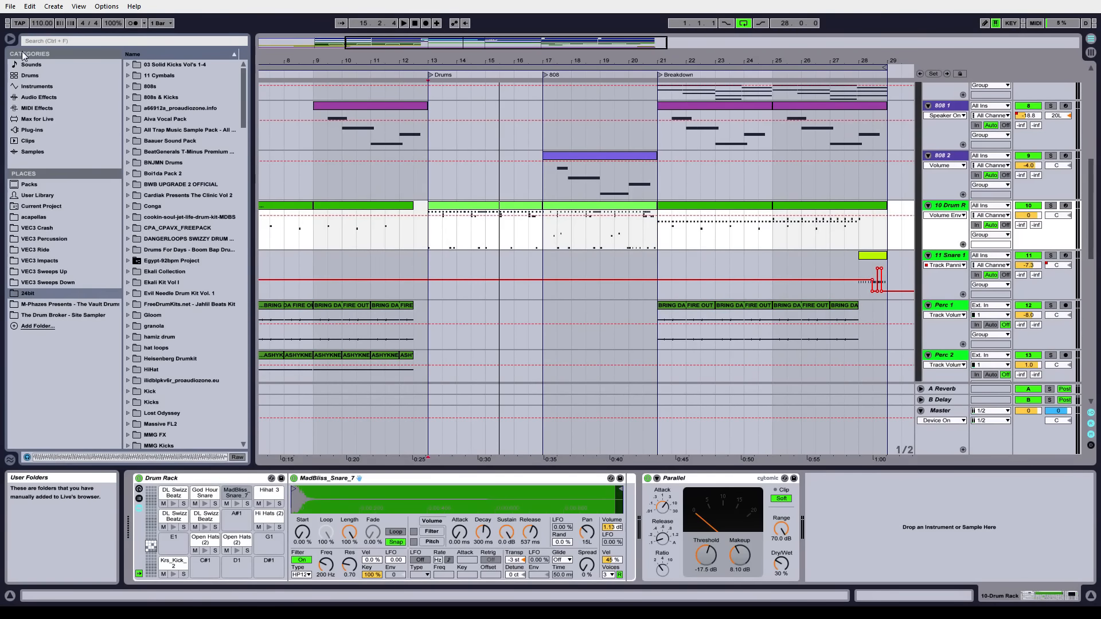
{"action": "left_click", "coordinate": [35, 98]}
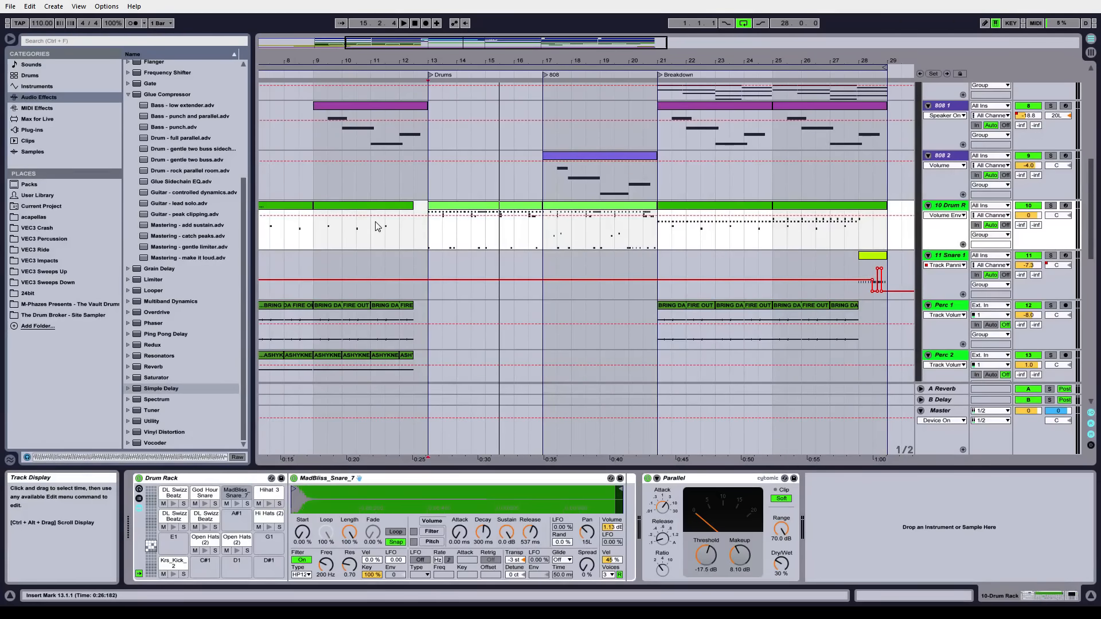
Step: Audition the MadBliss_Snare_7 pad on its own and play the Drums section to hear it in context
{"action": "left_click", "coordinate": [237, 503]}
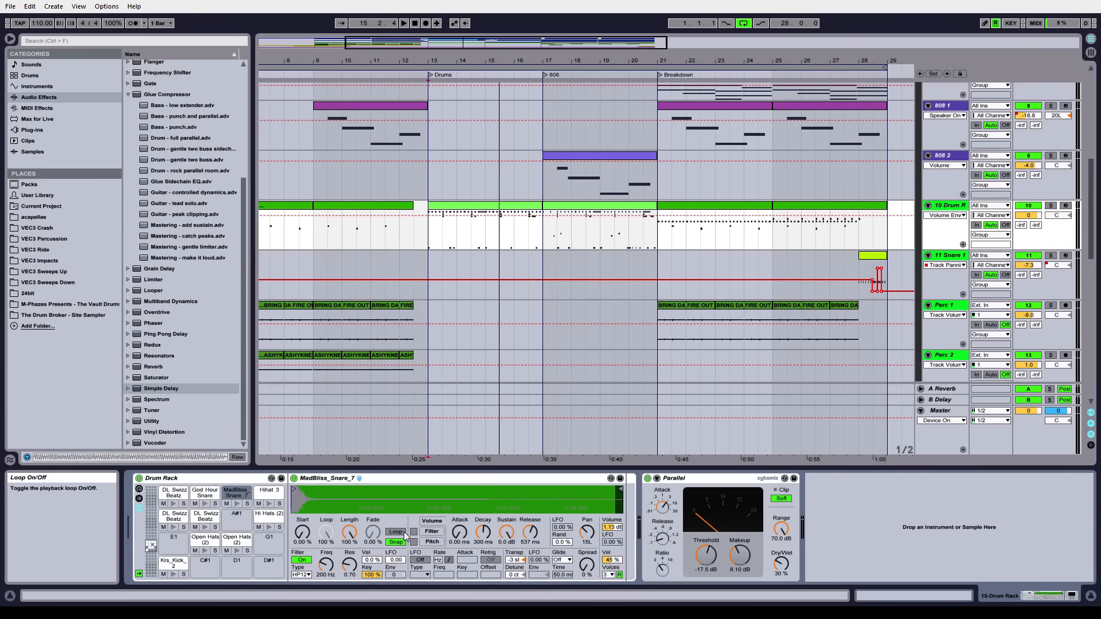
{"action": "left_click", "coordinate": [238, 504]}
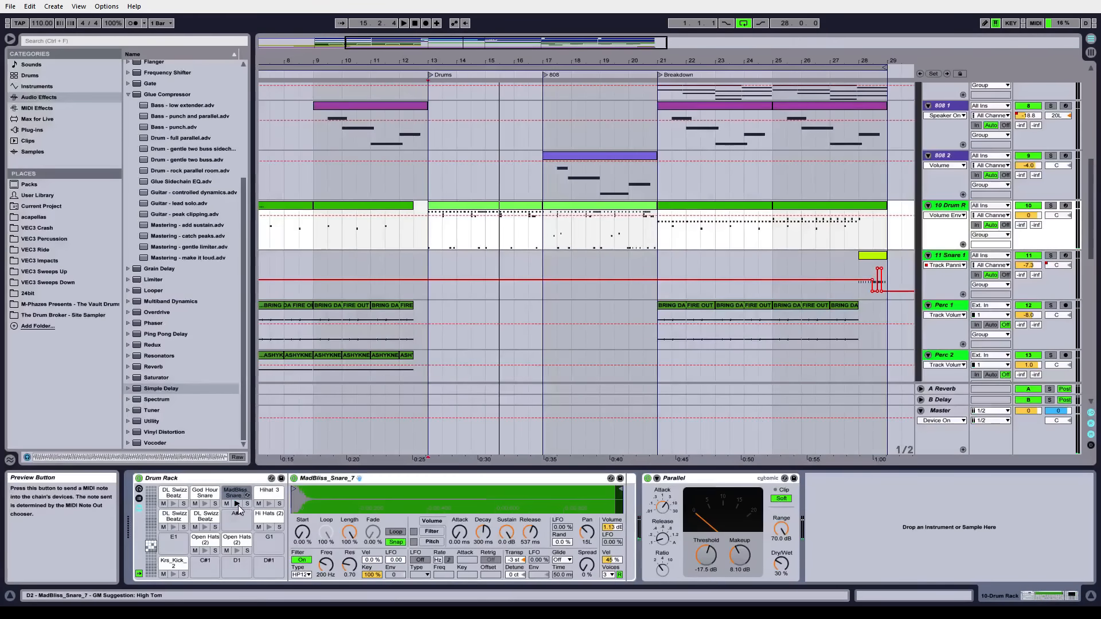
{"action": "key", "text": "space"}
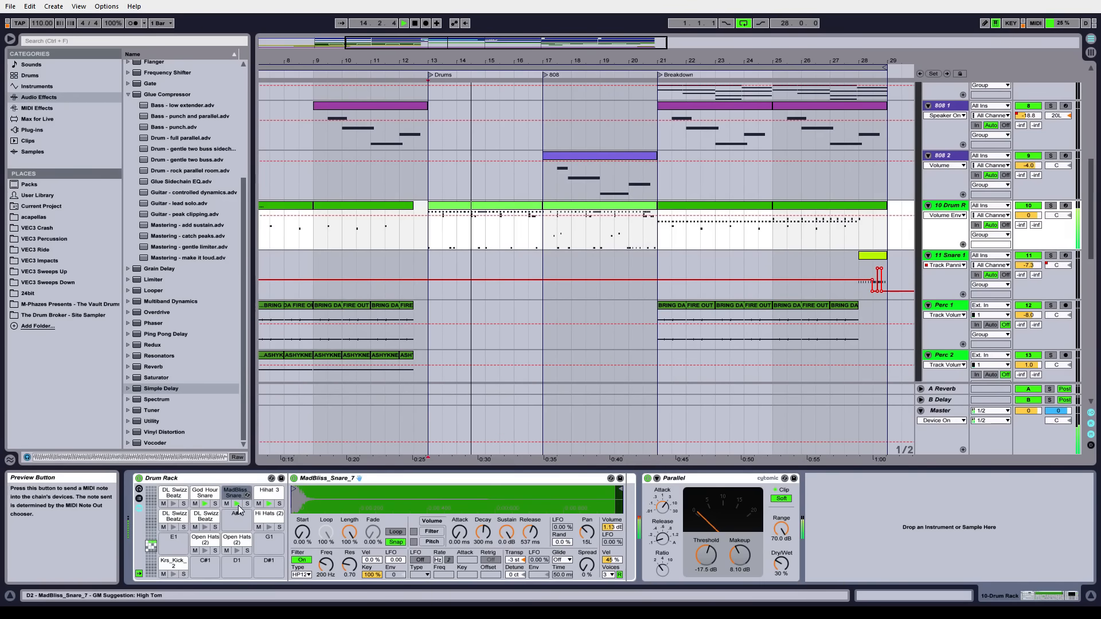
{"action": "key", "text": "space"}
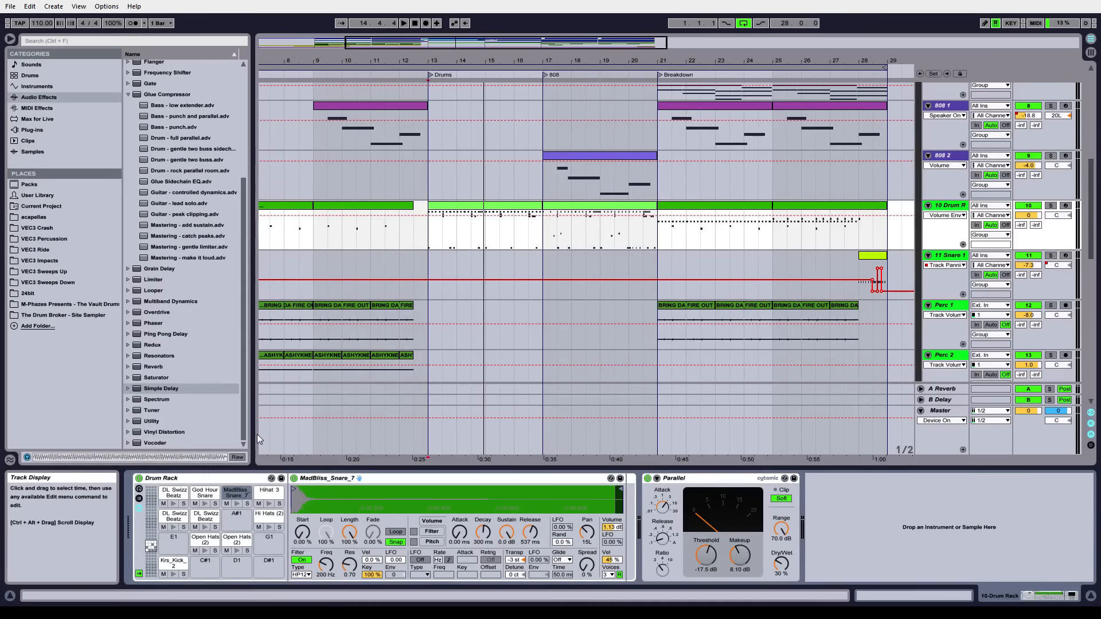
Step: Show the God Hour Snare and Krs_Kick_2 pad devices and play the Drums section to hear them
{"action": "left_click", "coordinate": [202, 492]}
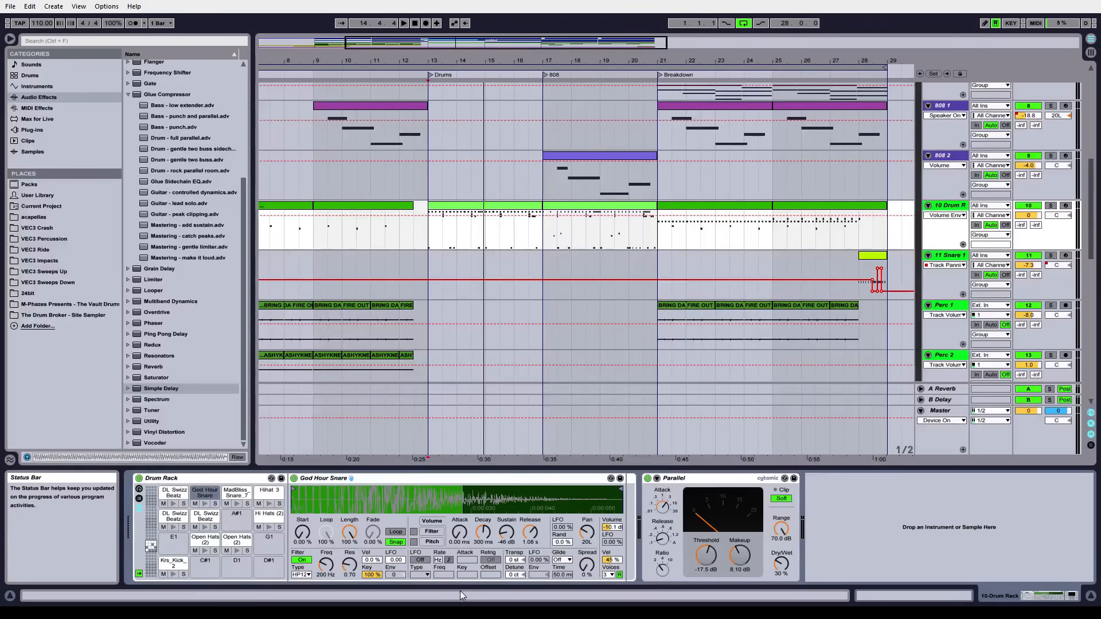
{"action": "left_click", "coordinate": [173, 567]}
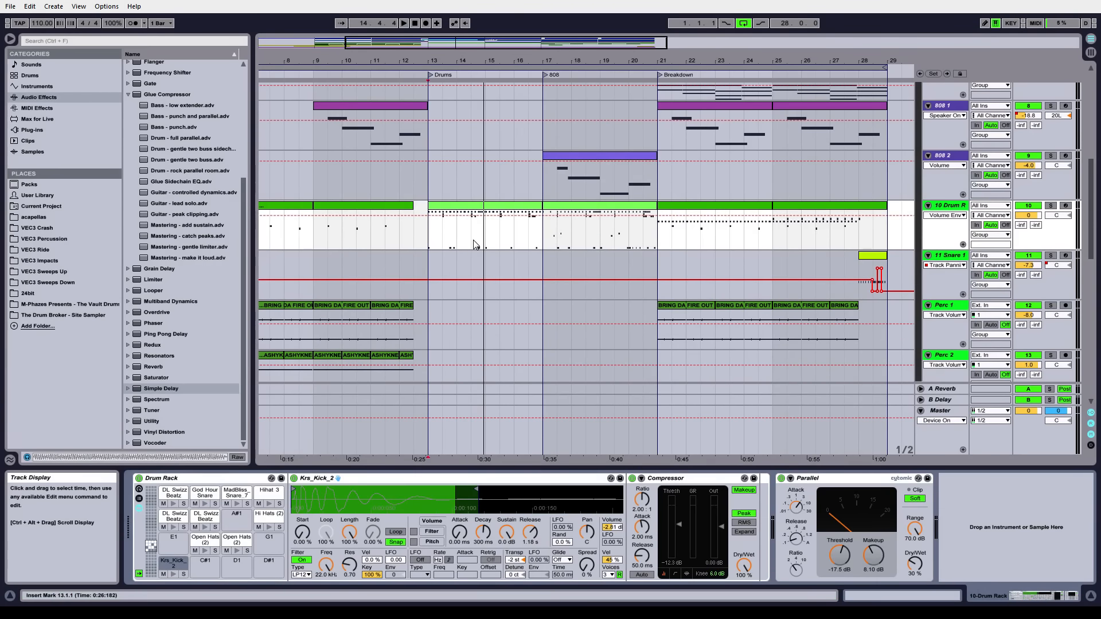
{"action": "key", "text": "space"}
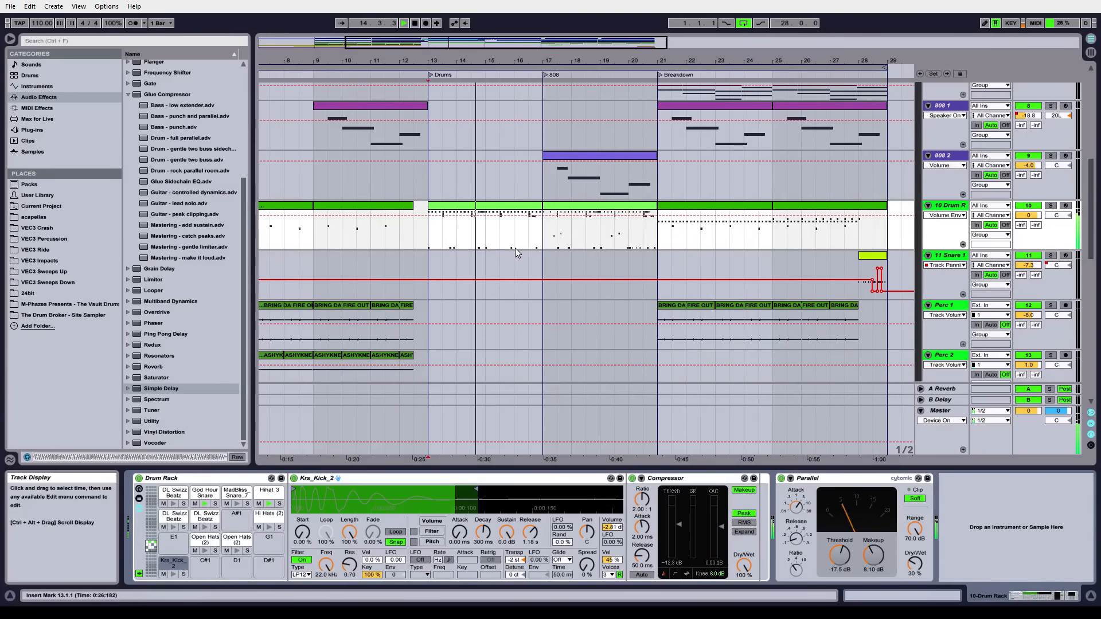
{"action": "key", "text": "space"}
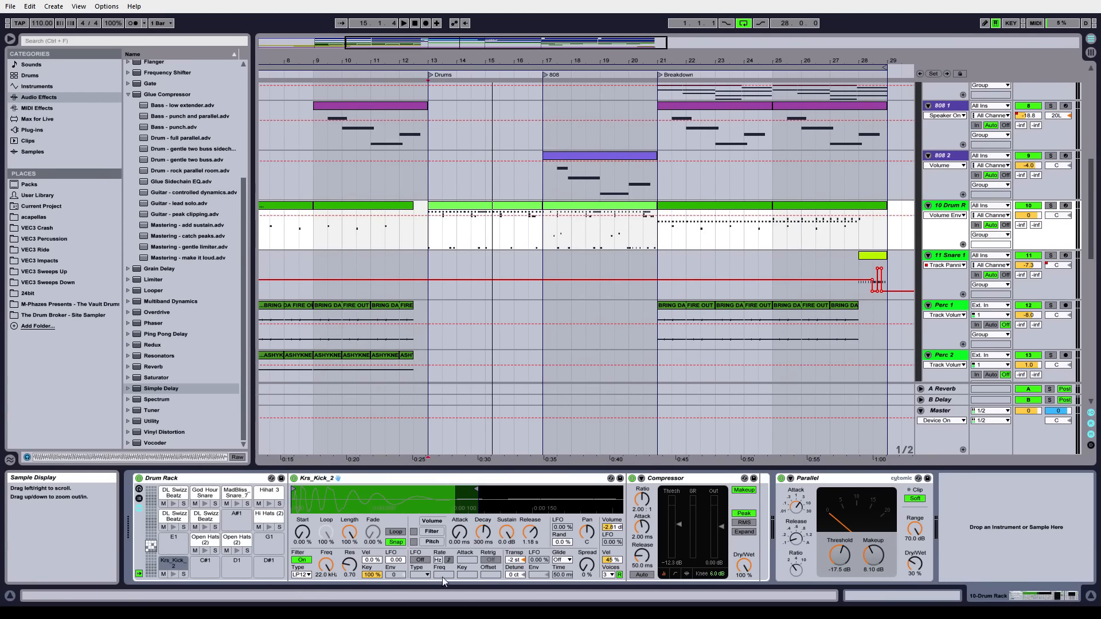
Step: Play from the 808 locator, inspect that section's drum clip notes, and return to the Drum Rack's devices
{"action": "left_click", "coordinate": [543, 75]}
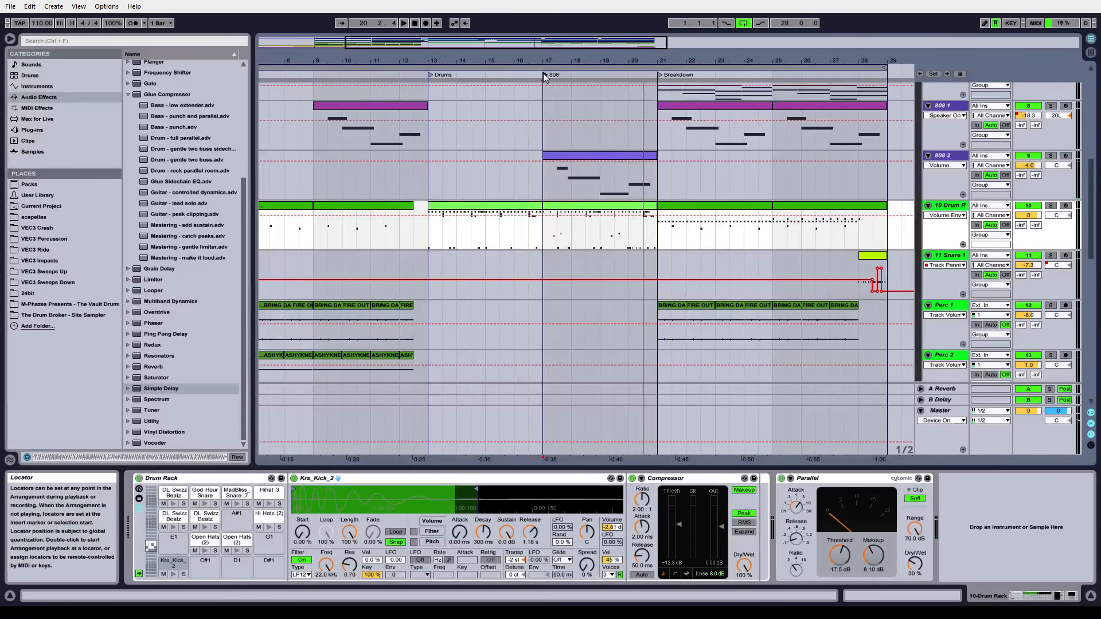
{"action": "double_click", "coordinate": [573, 212]}
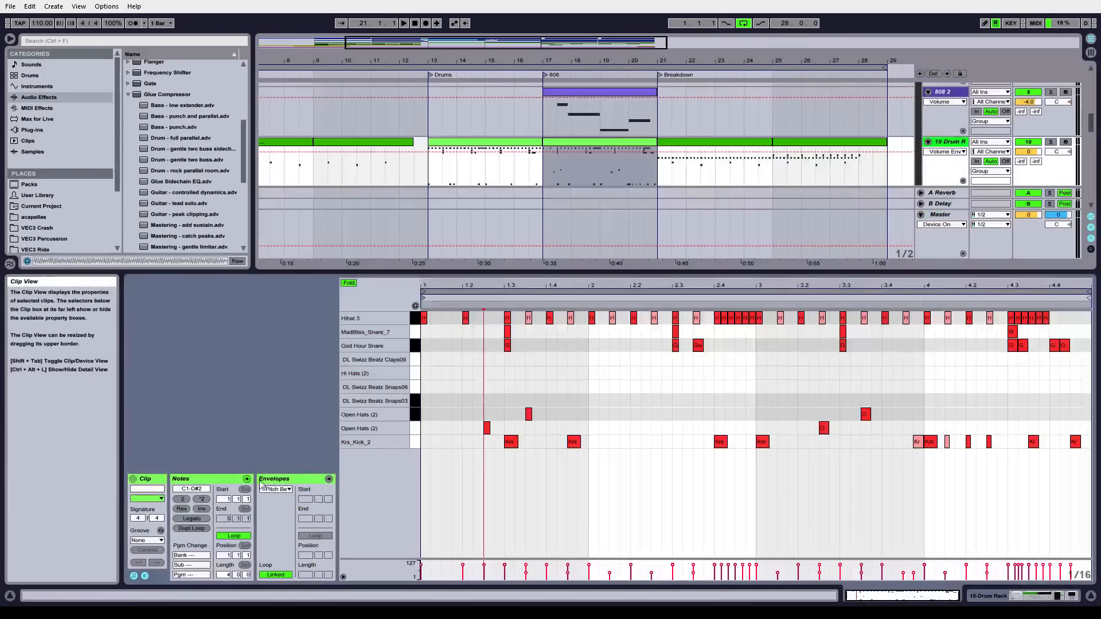
{"action": "left_click", "coordinate": [952, 143]}
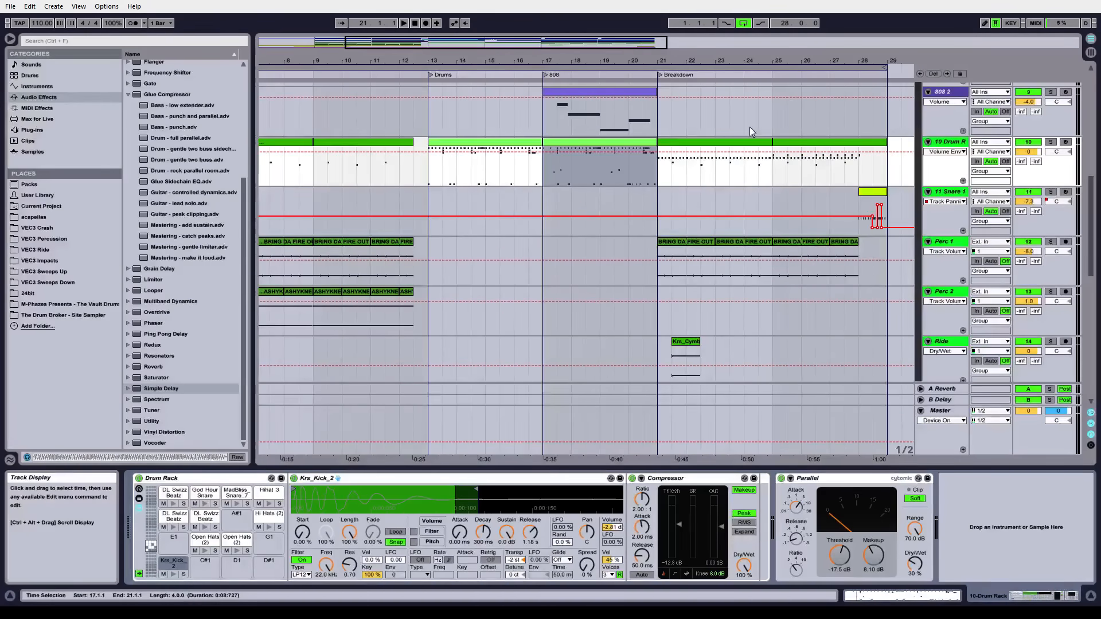
Step: Play the 808 section and compare the devices of the two Open Hats (2) pads in the Drum Rack
{"action": "key", "text": "space"}
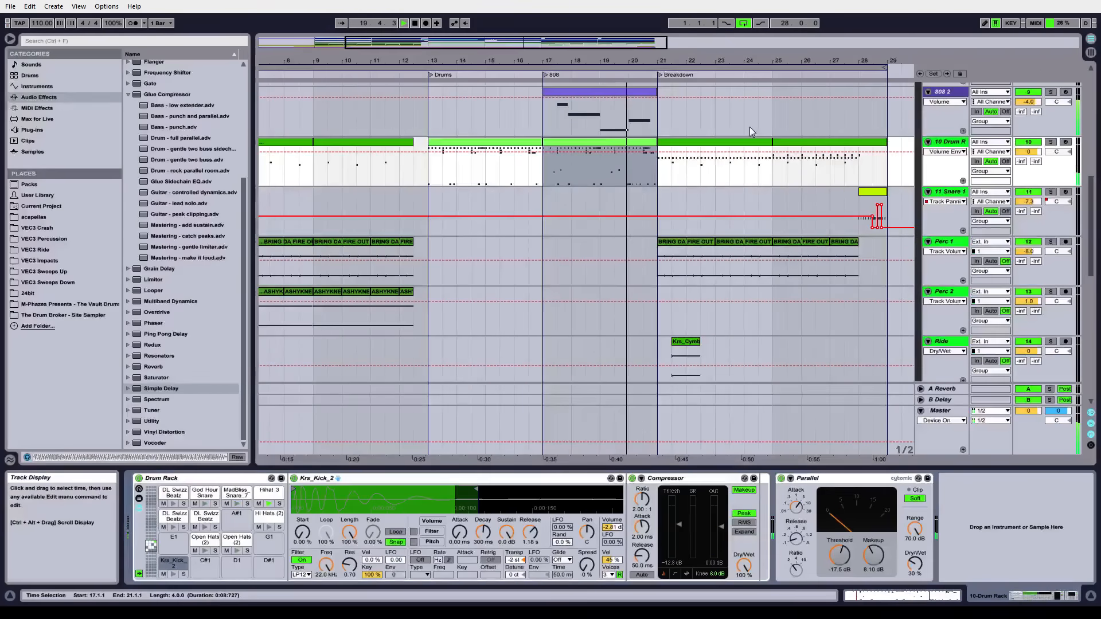
{"action": "key", "text": "space"}
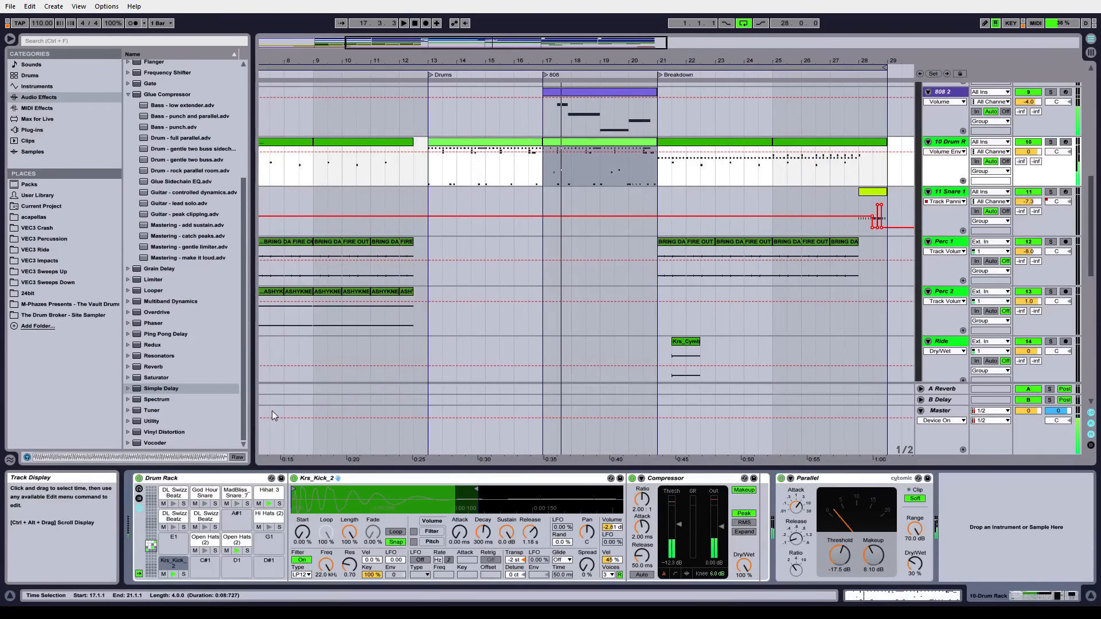
{"action": "left_click", "coordinate": [239, 546]}
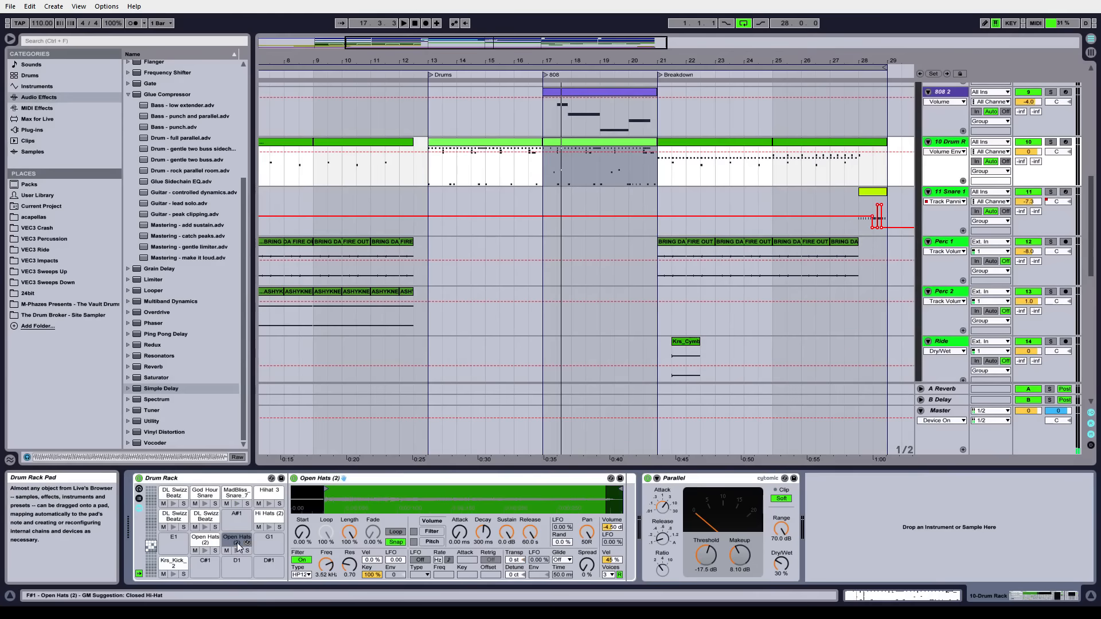
{"action": "left_click", "coordinate": [206, 538]}
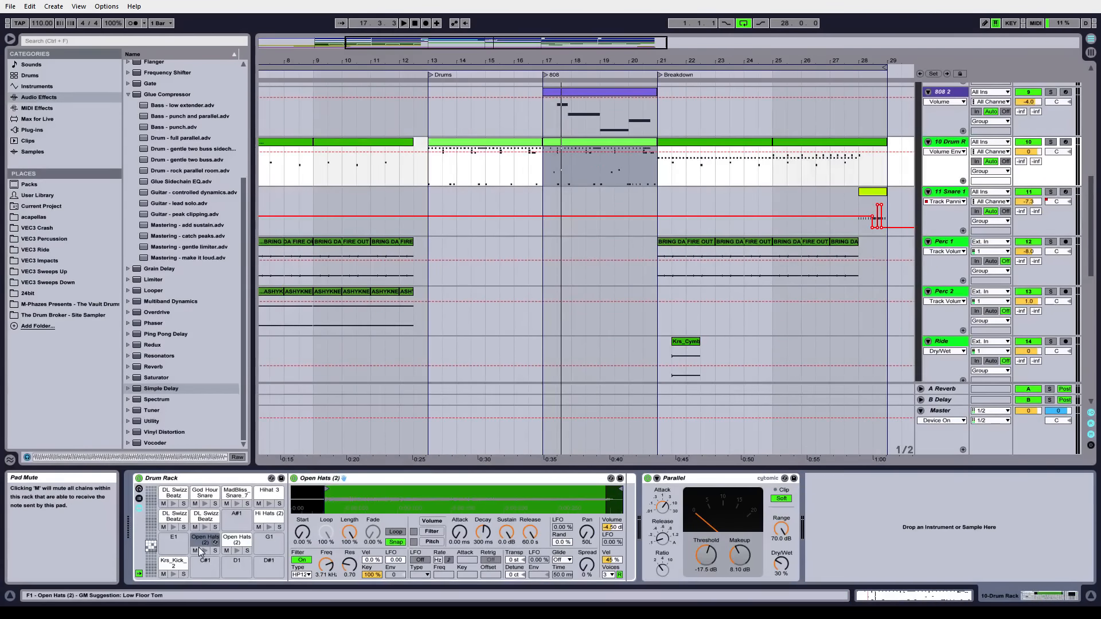
{"action": "left_click", "coordinate": [237, 539]}
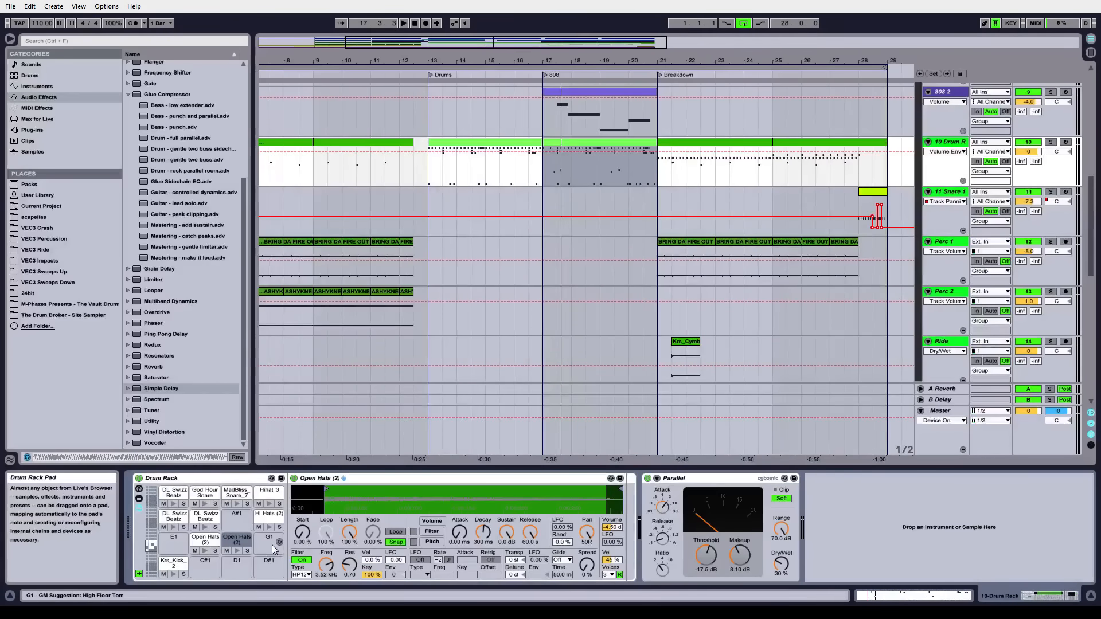
Step: Play from the 808 locator to hear the 808 2 track together with the drums
{"action": "scroll", "coordinate": [655, 273], "scroll_direction": "up", "scroll_amount": 3}
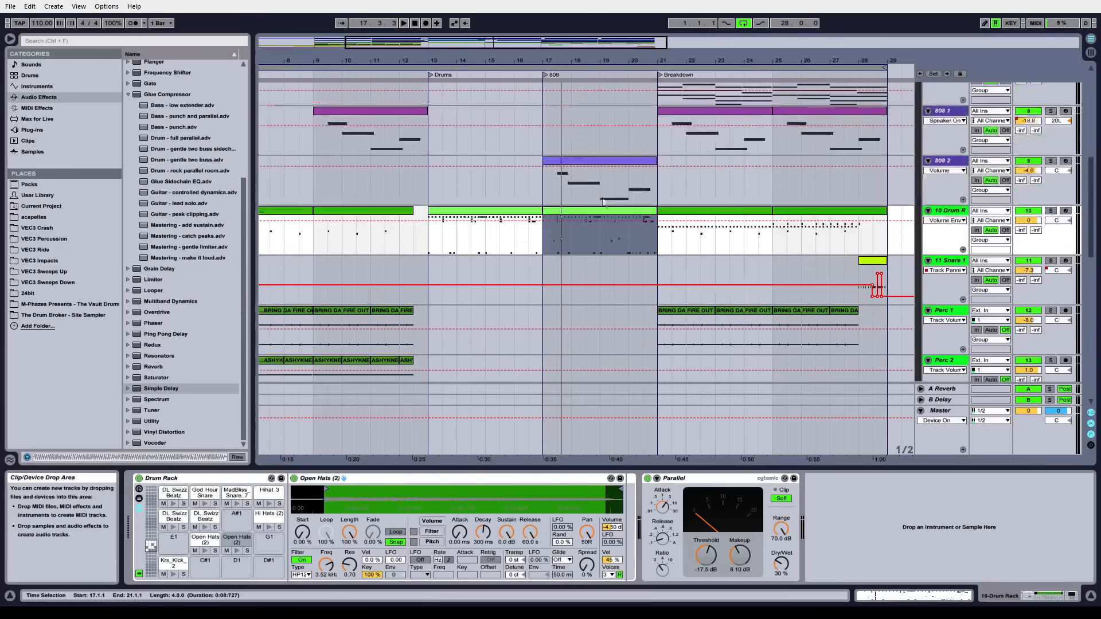
{"action": "left_click", "coordinate": [543, 74]}
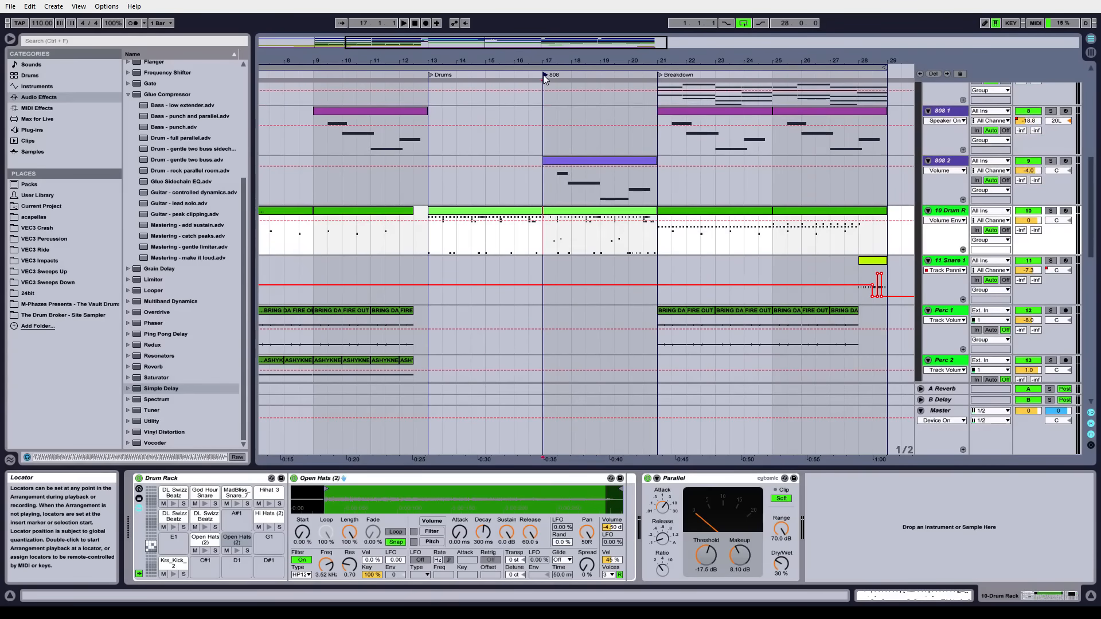
{"action": "key", "text": "space"}
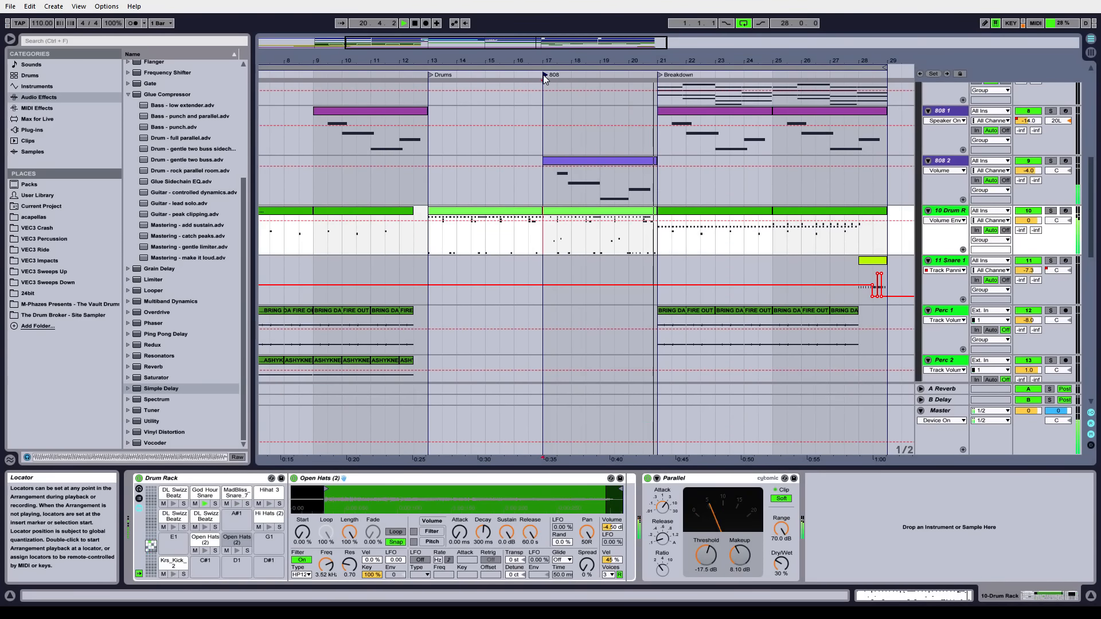
{"action": "key", "text": "space"}
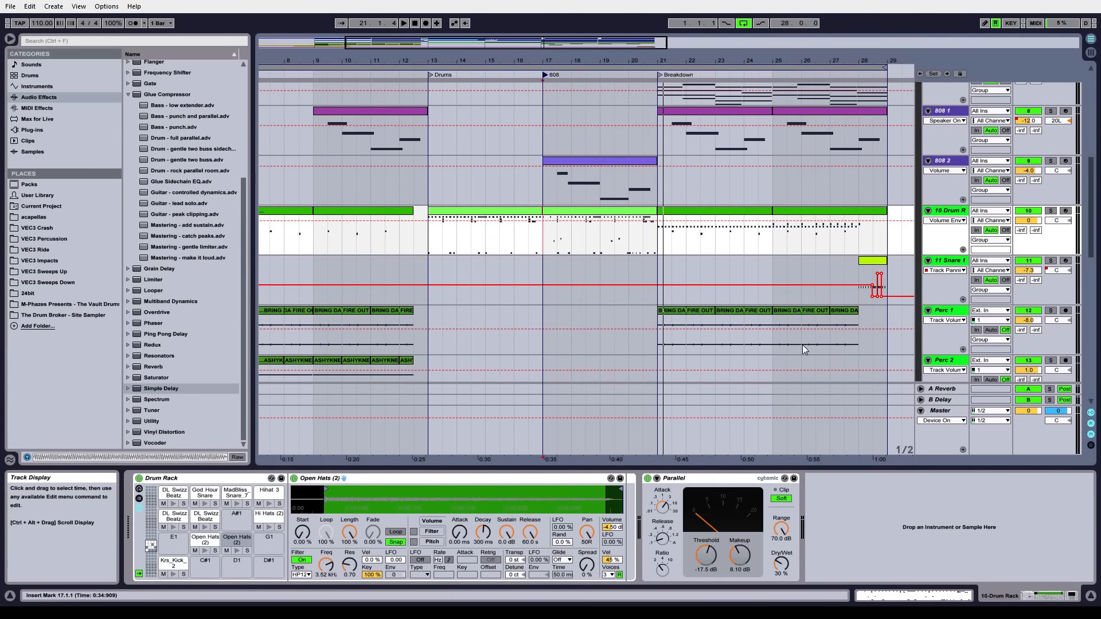
Step: Show the 808 2 track's devices and search the browser for "hip h" to find the Hip-Hop Sub Bass preset
{"action": "left_click", "coordinate": [950, 163]}
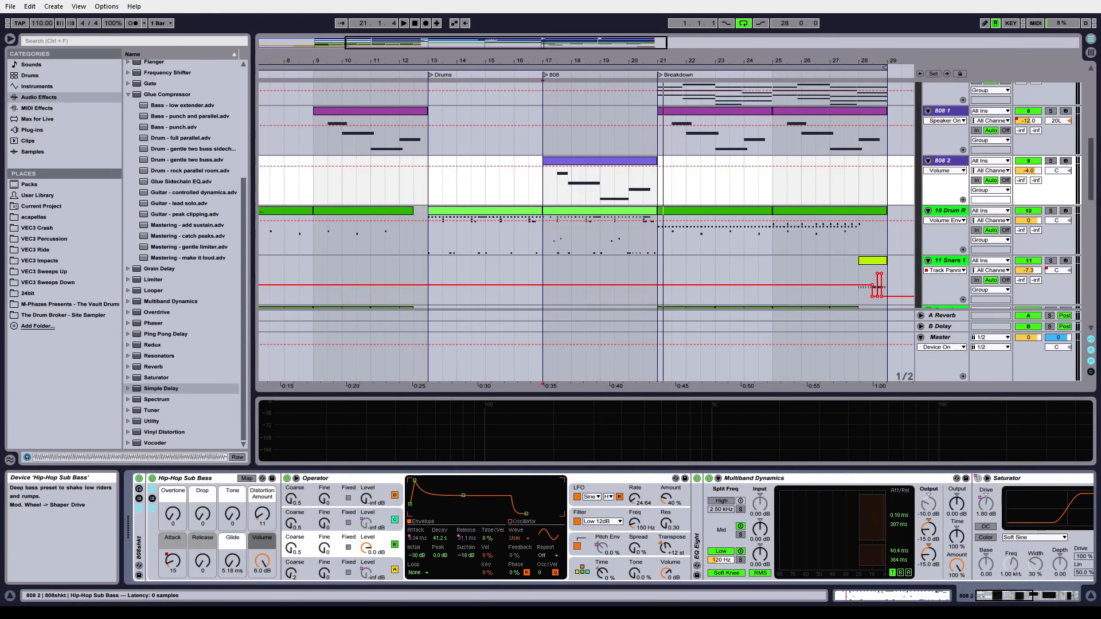
{"action": "left_click", "coordinate": [92, 41]}
{"action": "type", "text": "hip h"}
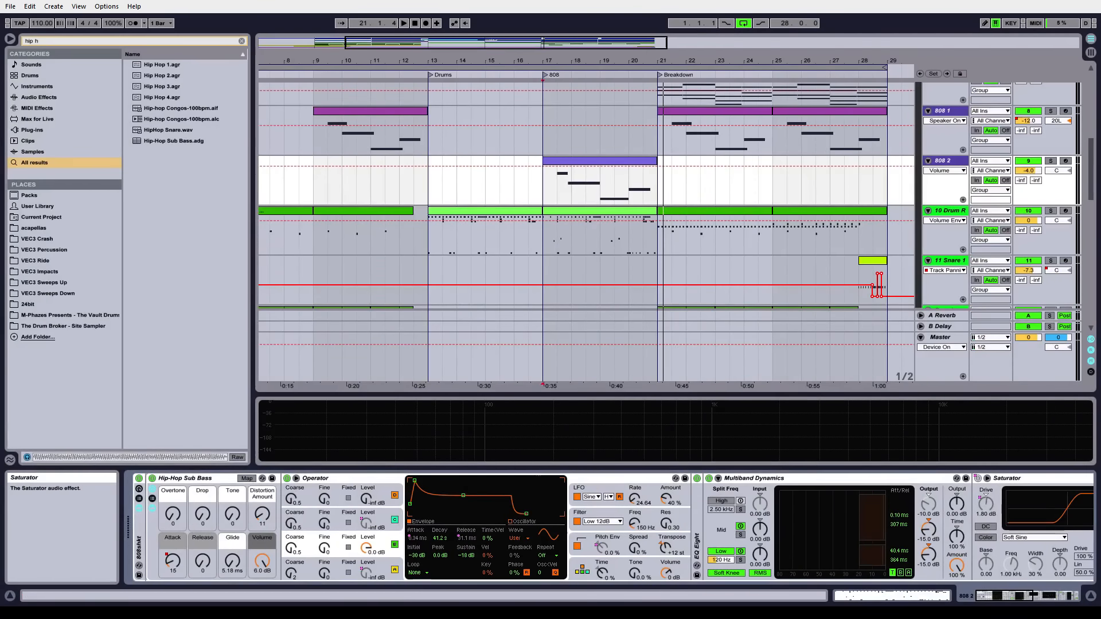
Step: Inspect the rest of the 808 2 effect chain through the sidechained Compressor while playing from the 808 locator
{"action": "scroll", "coordinate": [780, 543], "scroll_direction": "right", "scroll_amount": 10}
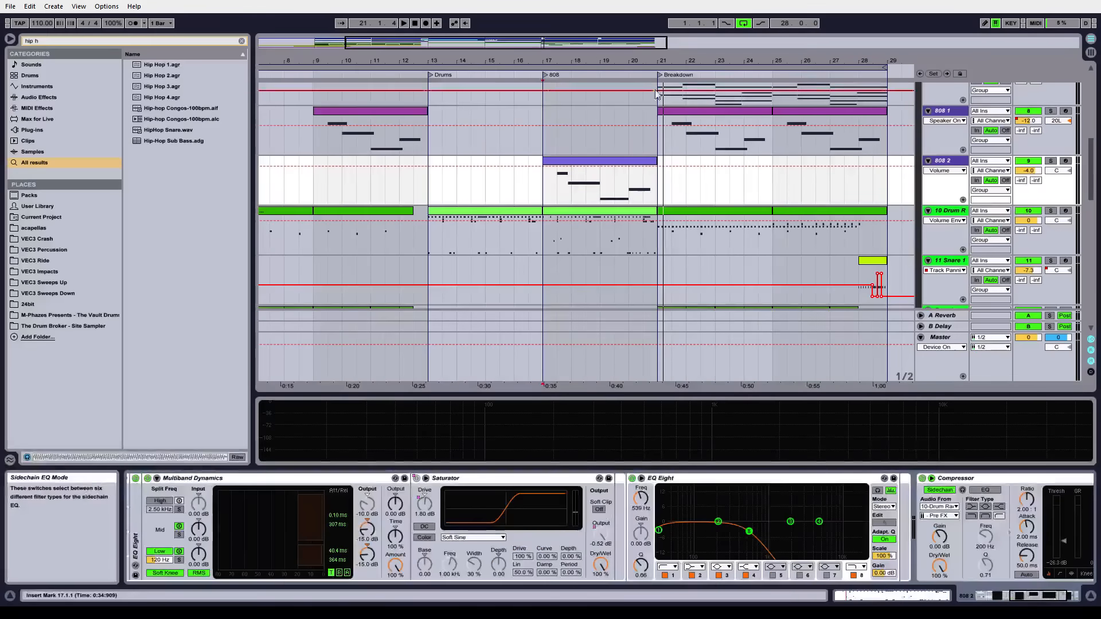
{"action": "left_click", "coordinate": [546, 79]}
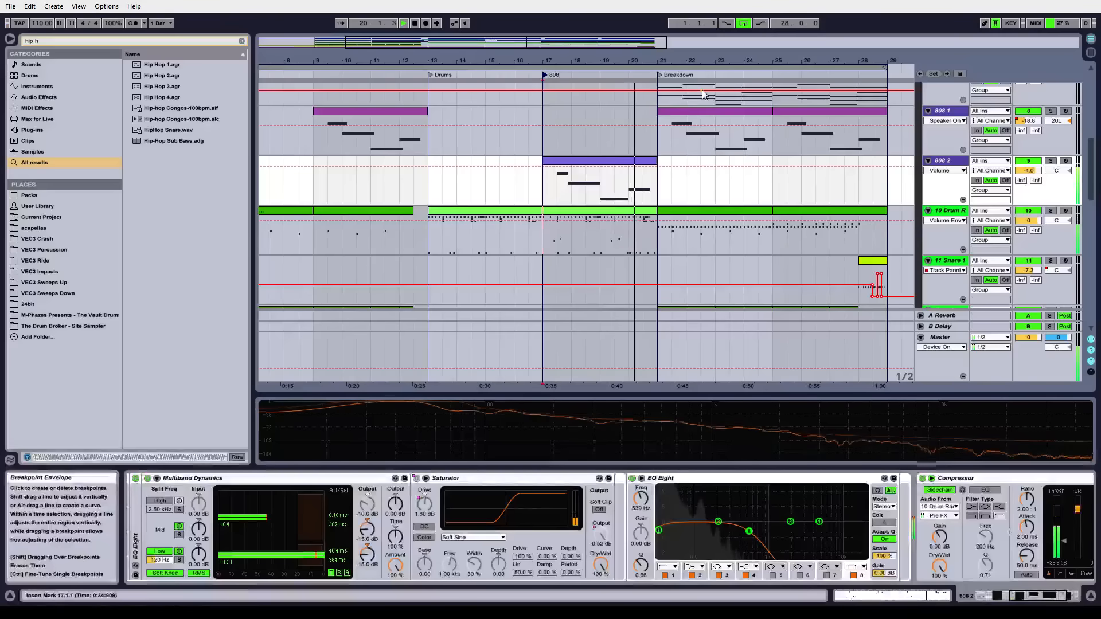
{"action": "key", "text": "space"}
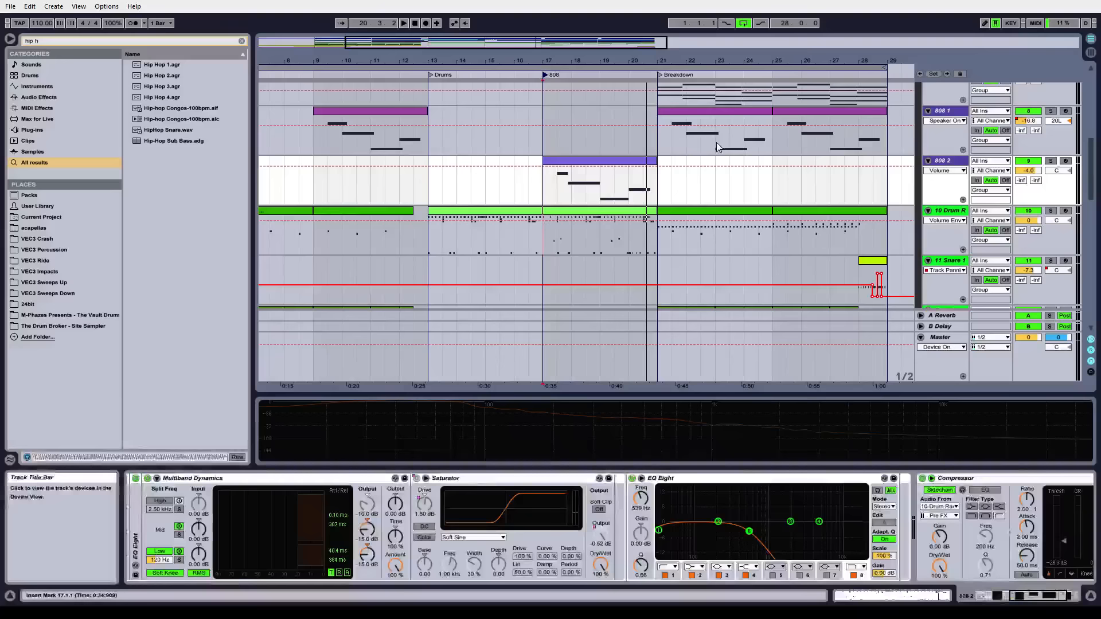
Step: Open the 808 2 clip, compare its notes with the pitch bend envelope, and play the section to hear the bend
{"action": "double_click", "coordinate": [594, 165]}
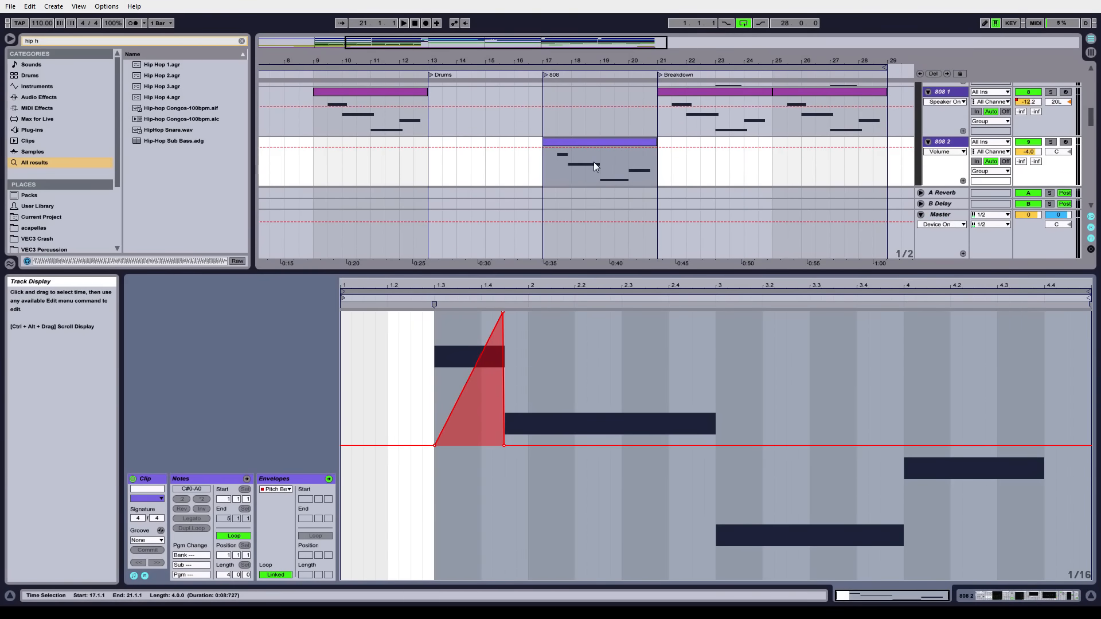
{"action": "left_click", "coordinate": [144, 576]}
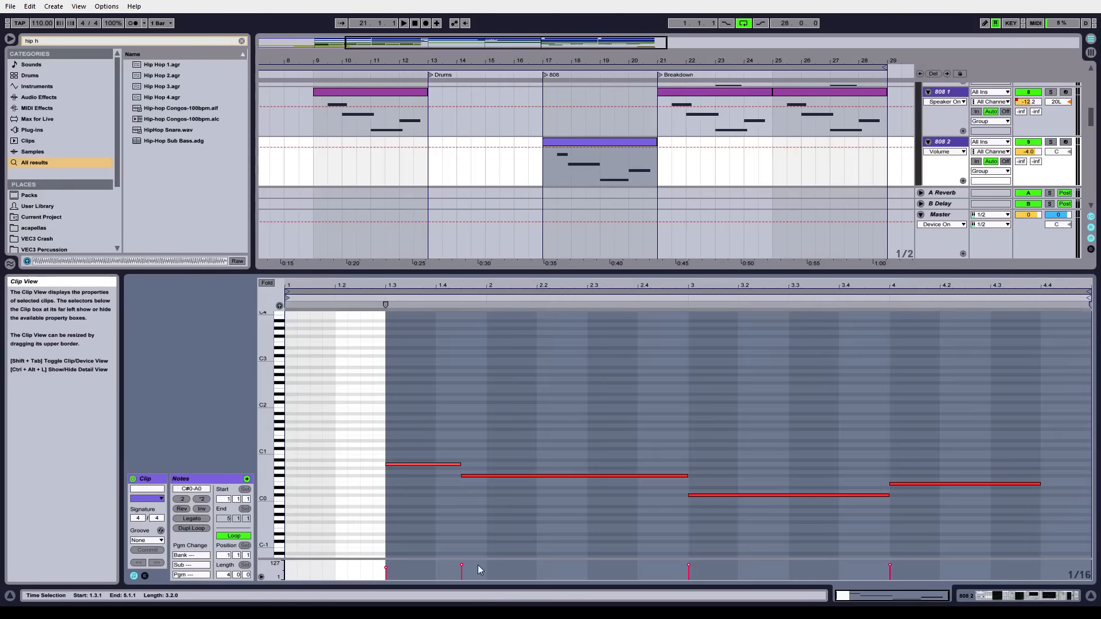
{"action": "left_click", "coordinate": [412, 435]}
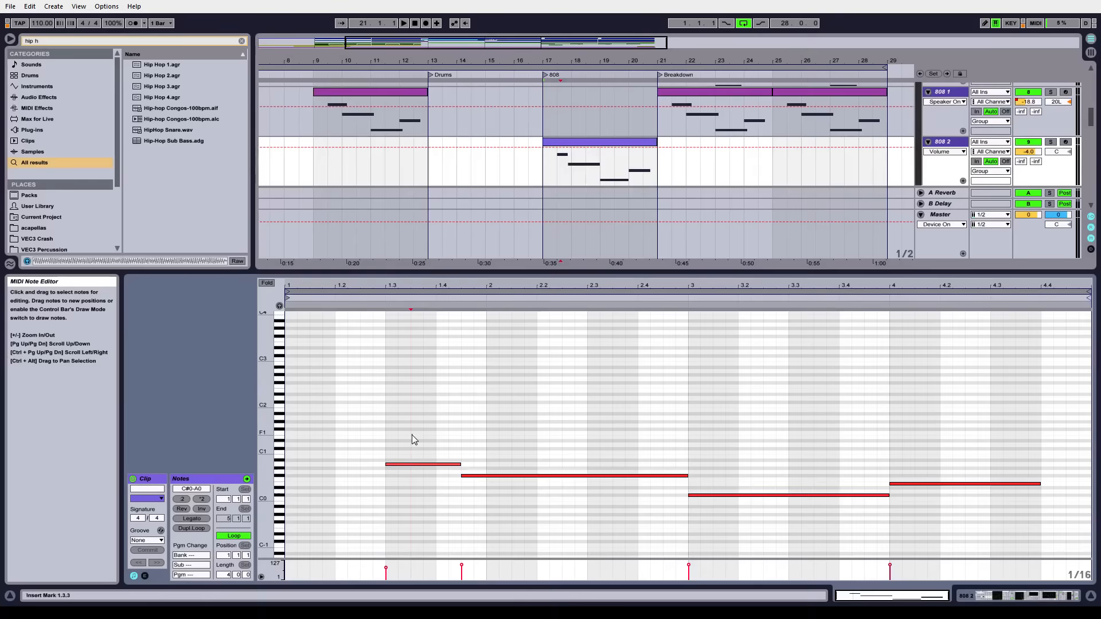
{"action": "left_click", "coordinate": [146, 576]}
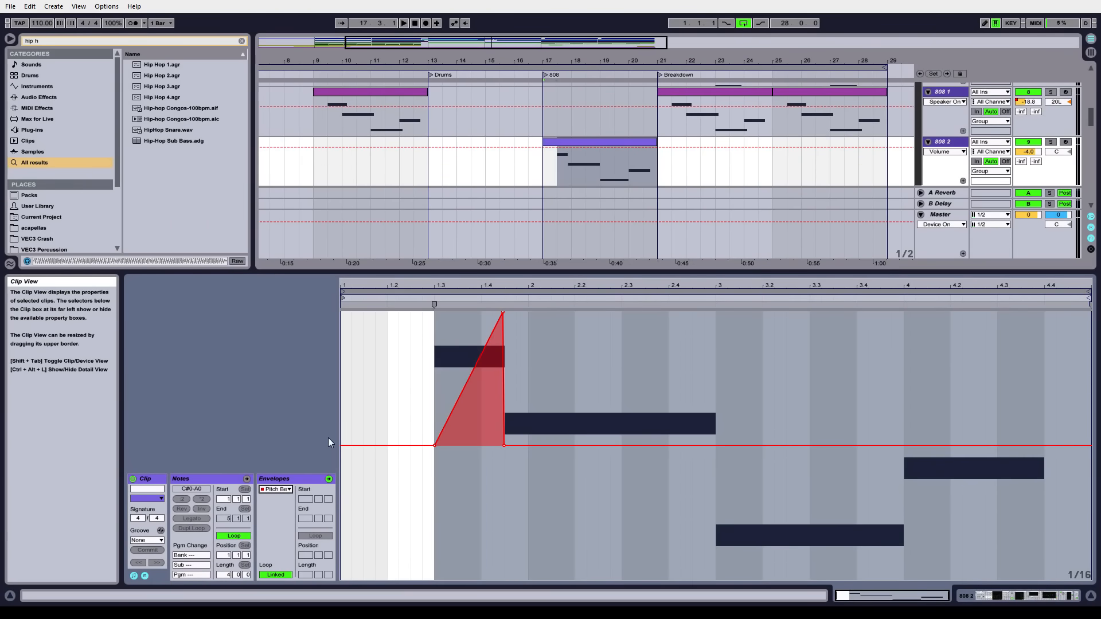
{"action": "left_click", "coordinate": [436, 445]}
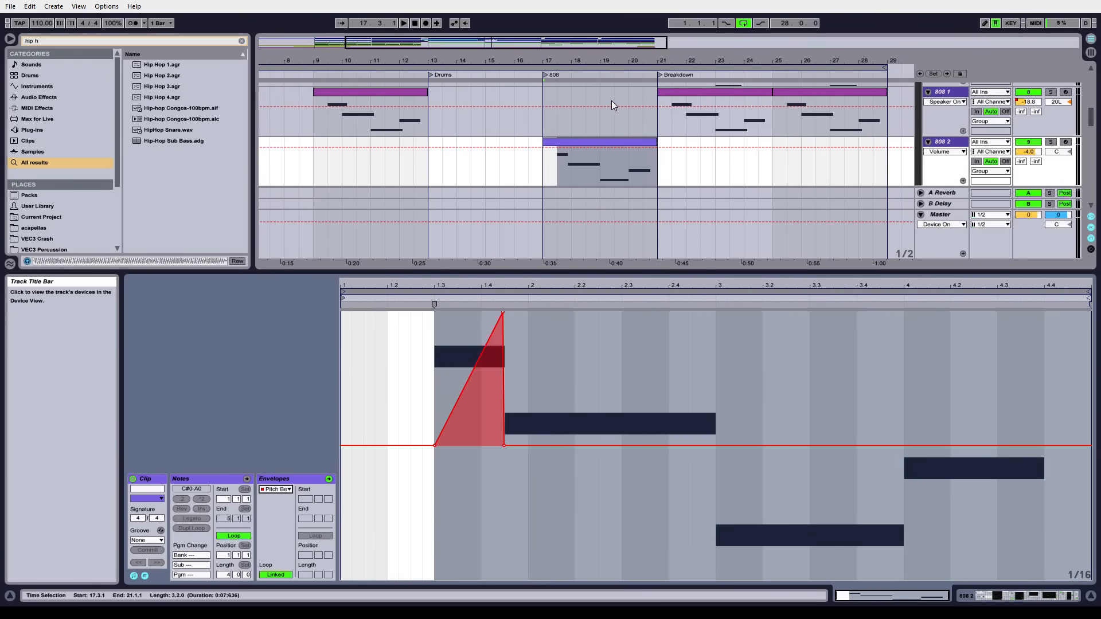
{"action": "key", "text": "space"}
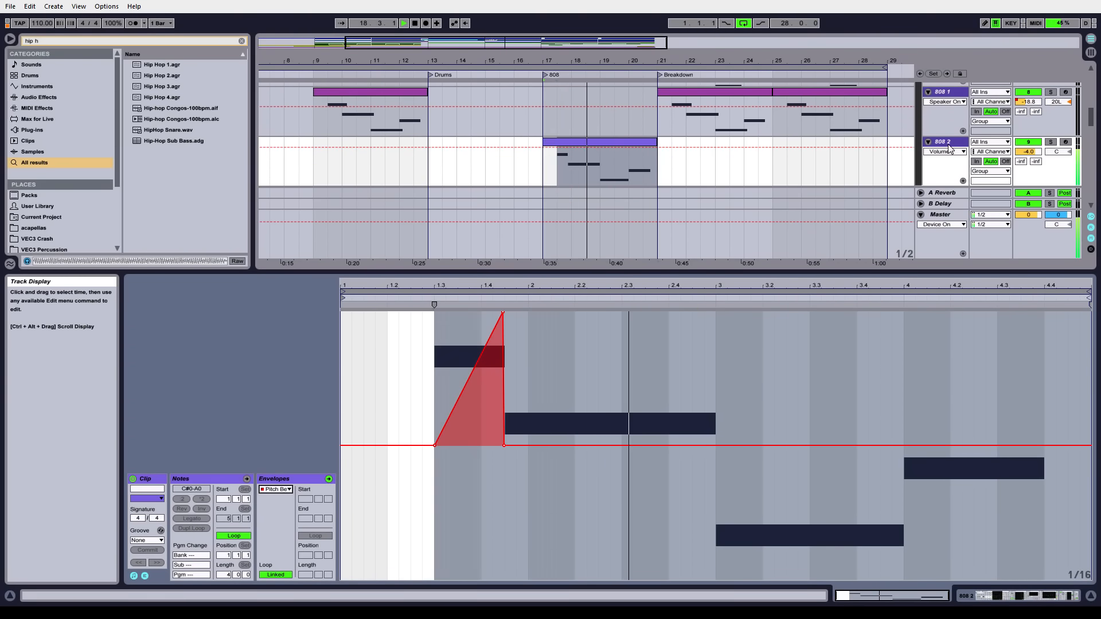
Step: Return to the Drum Rack's devices, clear the browser search, and highlight the Glue Compressor preset Drum - full parallel.adv in Audio Effects
{"action": "scroll", "coordinate": [960, 141], "scroll_direction": "down", "scroll_amount": 5}
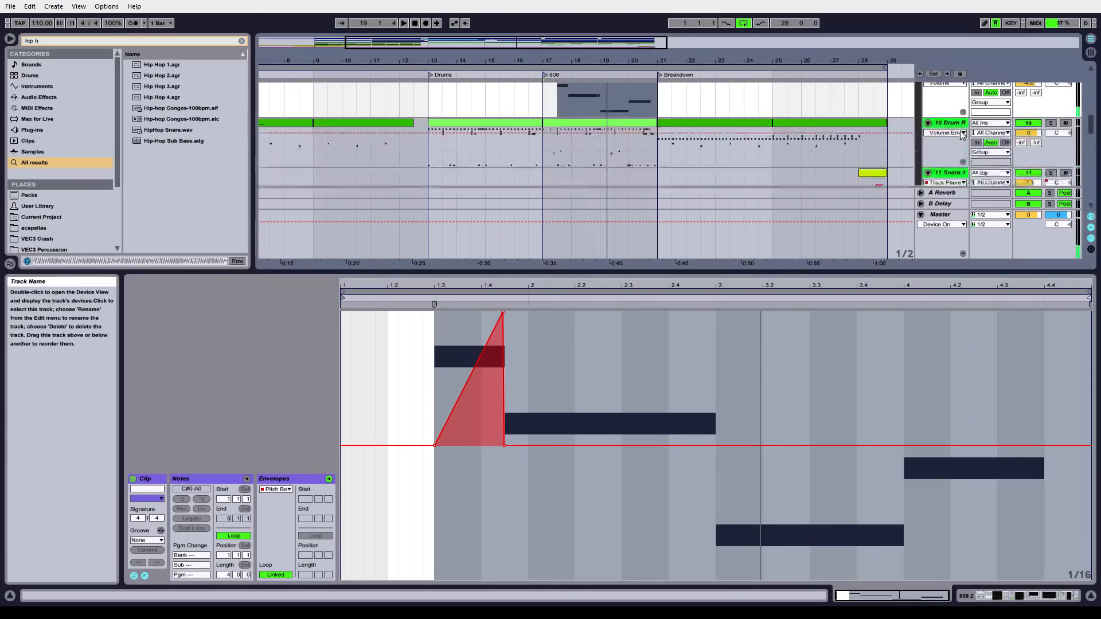
{"action": "left_click", "coordinate": [951, 123]}
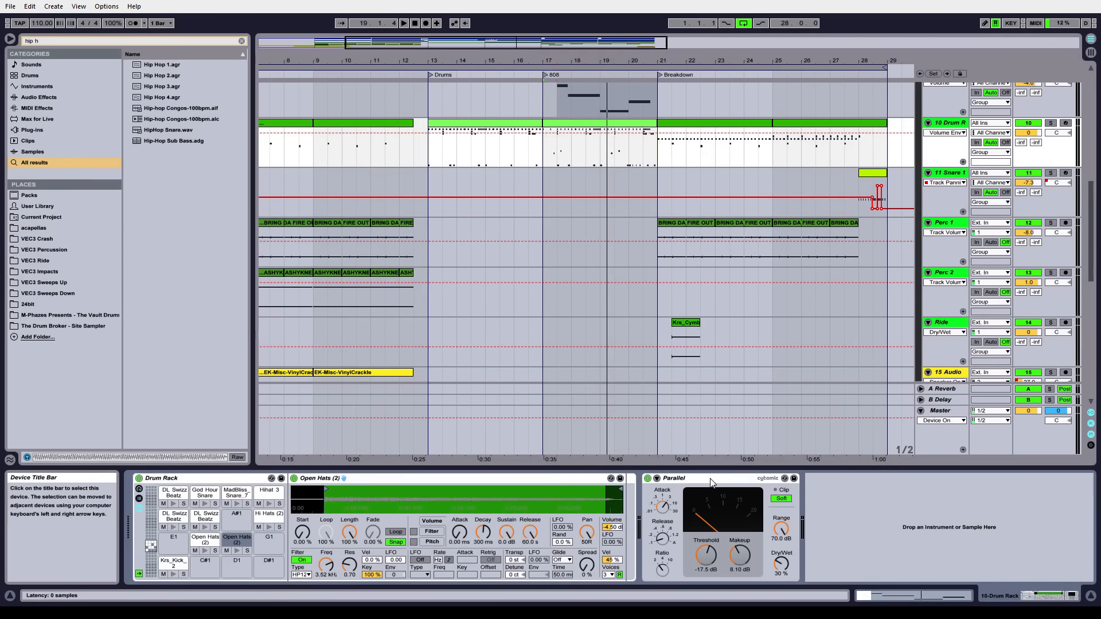
{"action": "left_click", "coordinate": [243, 42]}
{"action": "left_click", "coordinate": [40, 97]}
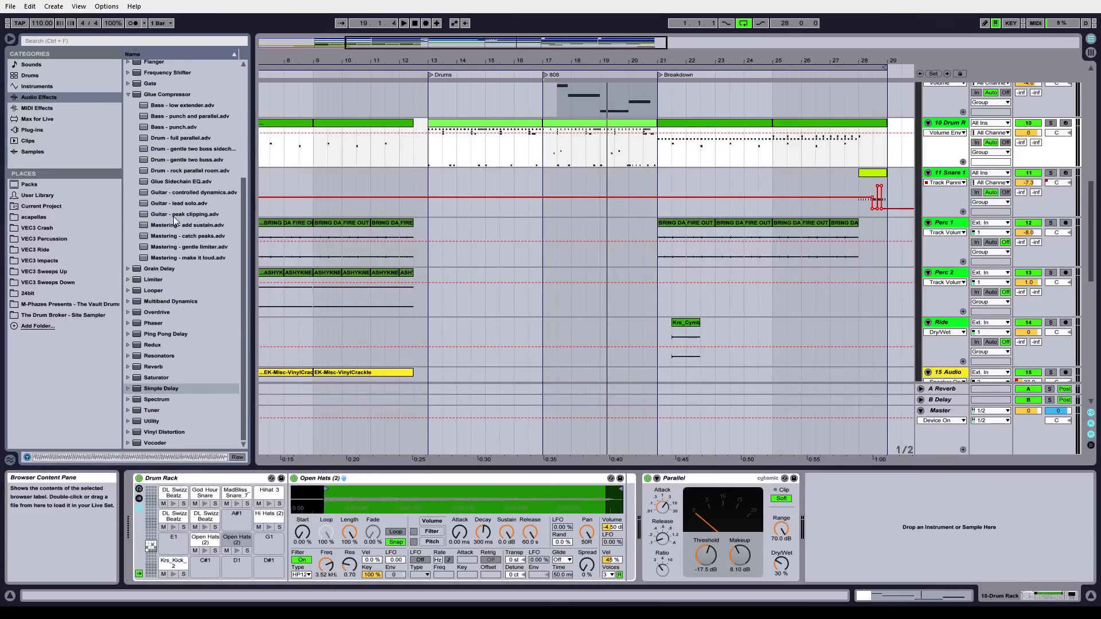
{"action": "left_click", "coordinate": [171, 141]}
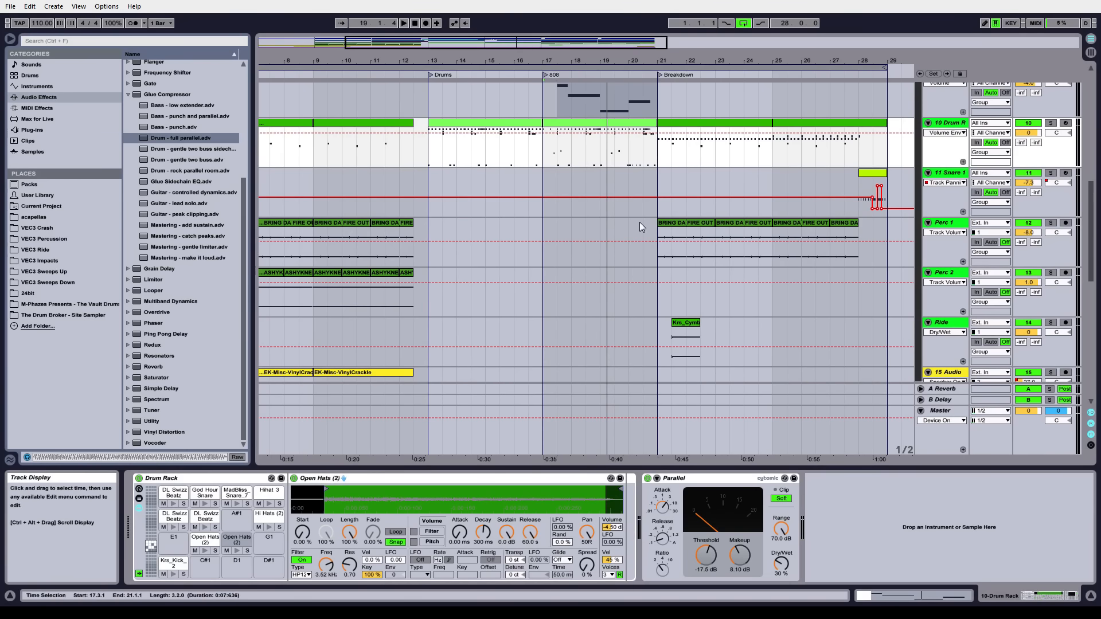
Step: Look over the lower tracks down to 18 Audio and play from the Drums locator through the 808 section
{"action": "scroll", "coordinate": [580, 281], "scroll_direction": "down", "scroll_amount": 3}
{"action": "scroll", "coordinate": [578, 281], "scroll_direction": "down", "scroll_amount": 5}
{"action": "scroll", "coordinate": [575, 280], "scroll_direction": "up", "scroll_amount": 6}
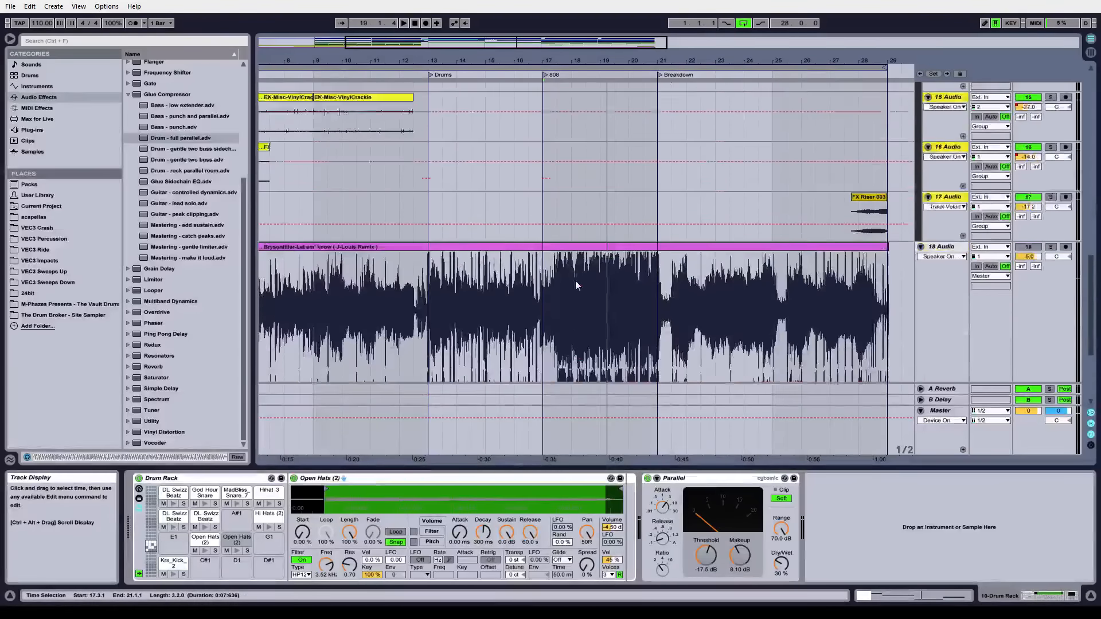
{"action": "scroll", "coordinate": [576, 280], "scroll_direction": "up", "scroll_amount": 3}
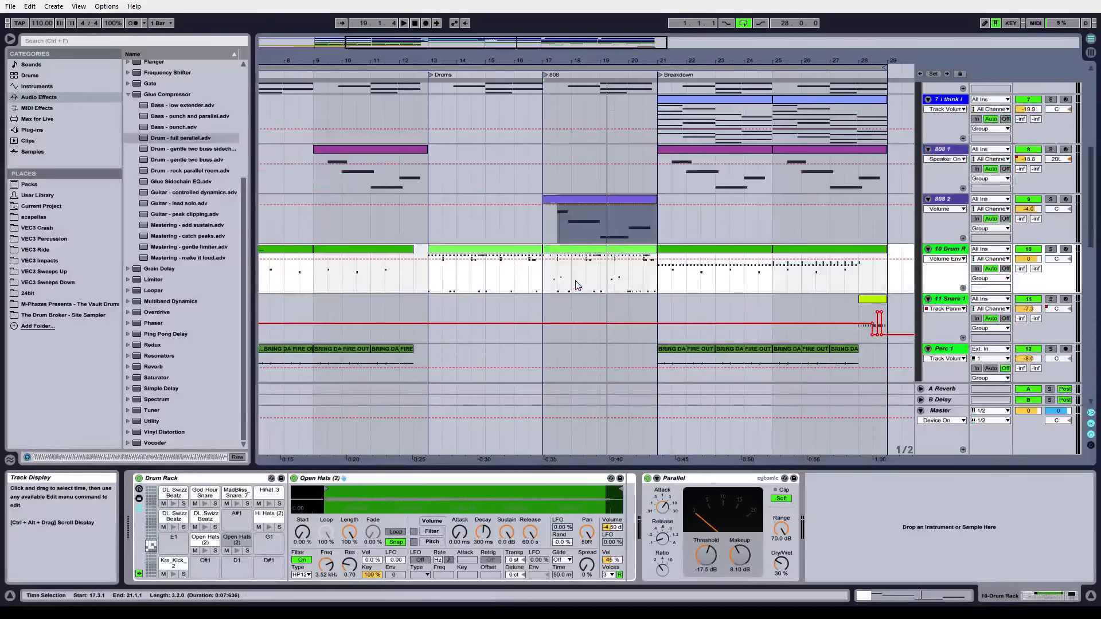
{"action": "left_click", "coordinate": [430, 74]}
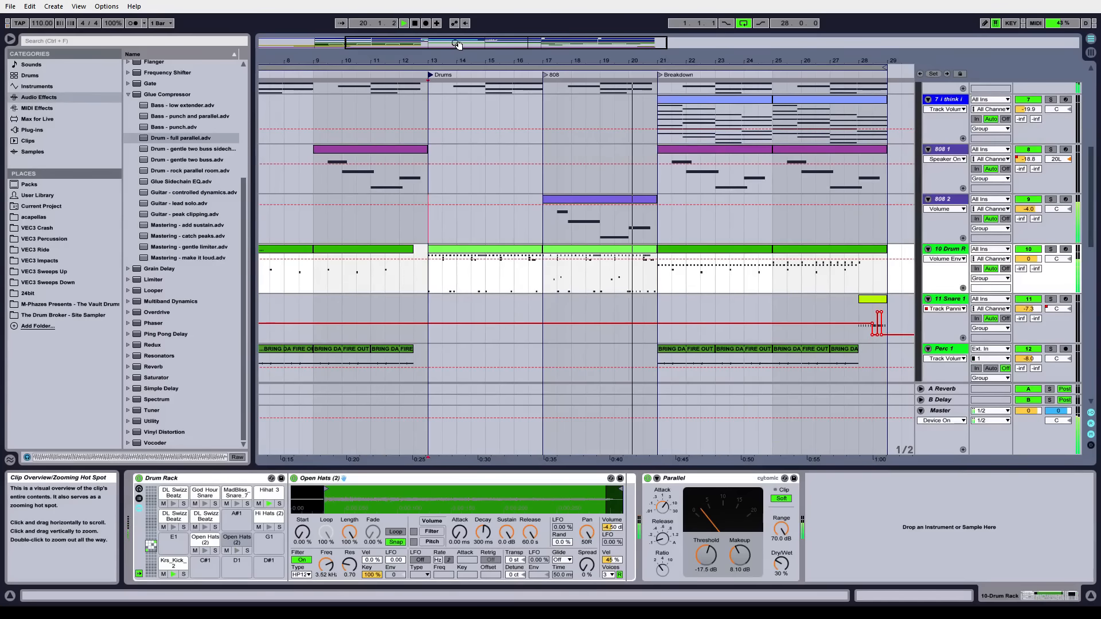
{"action": "key", "text": "space"}
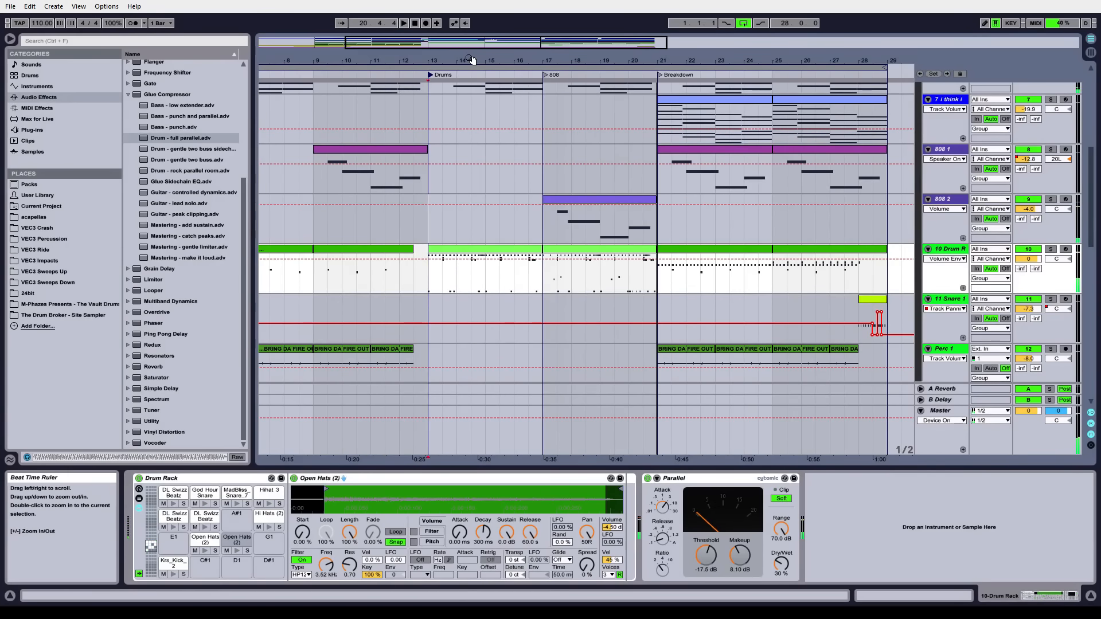